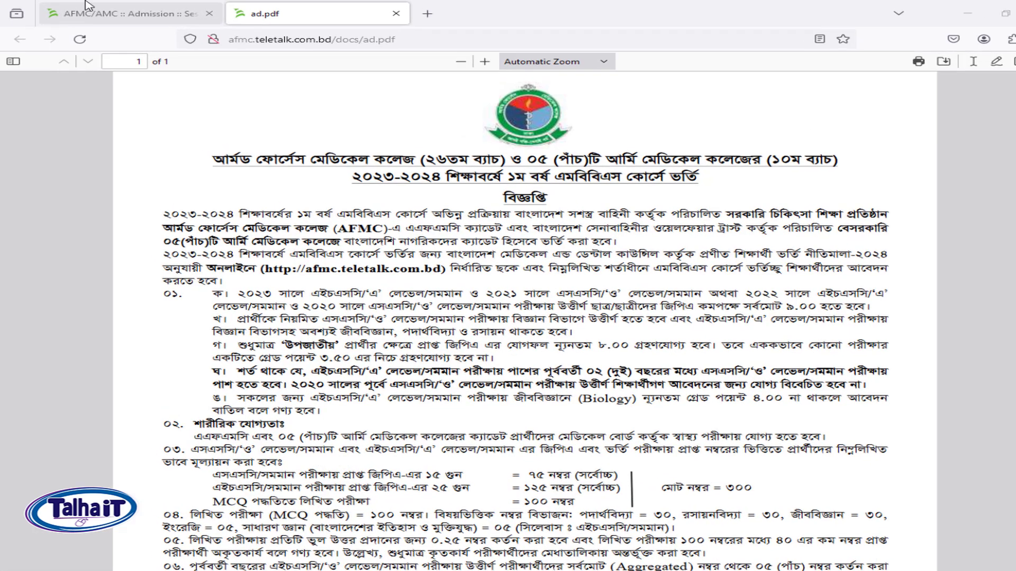
Switch from the advertisement PDF tab back to the AFMC/AMC admission page.
click(106, 12)
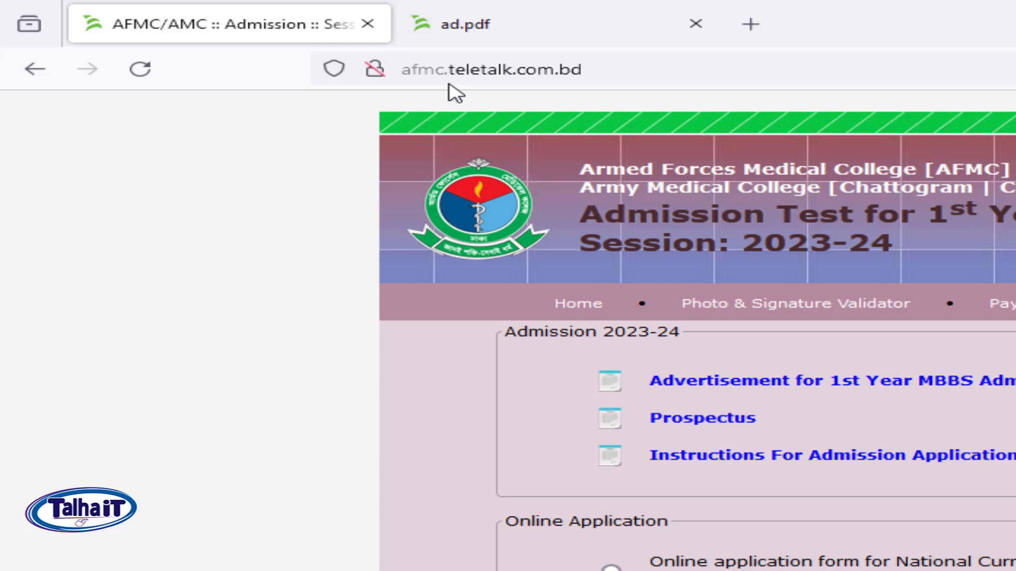
Open the MBBS admission advertisement and choose the National Curriculum (SSC & HSC) application form.
click(608, 71)
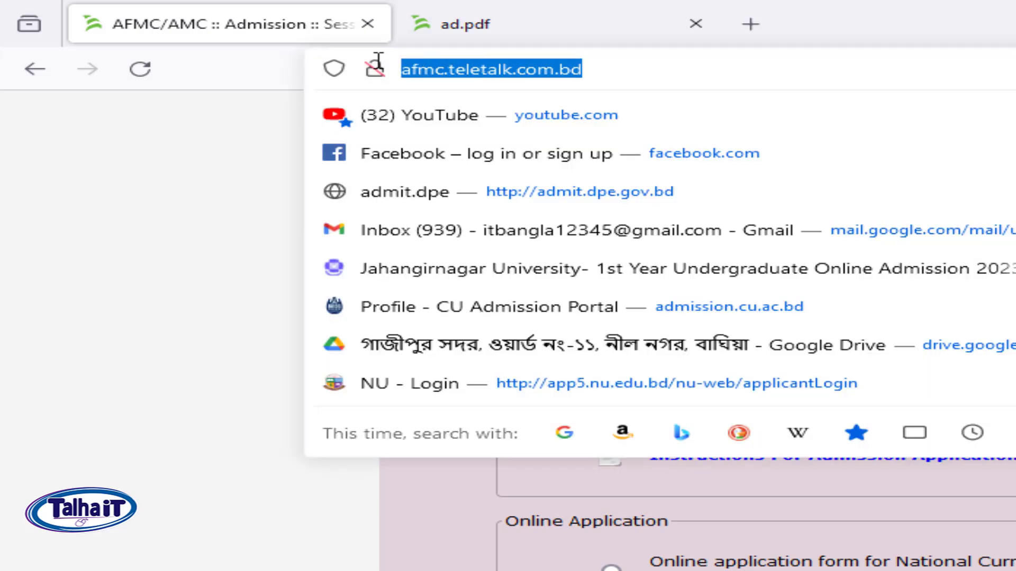
click(147, 268)
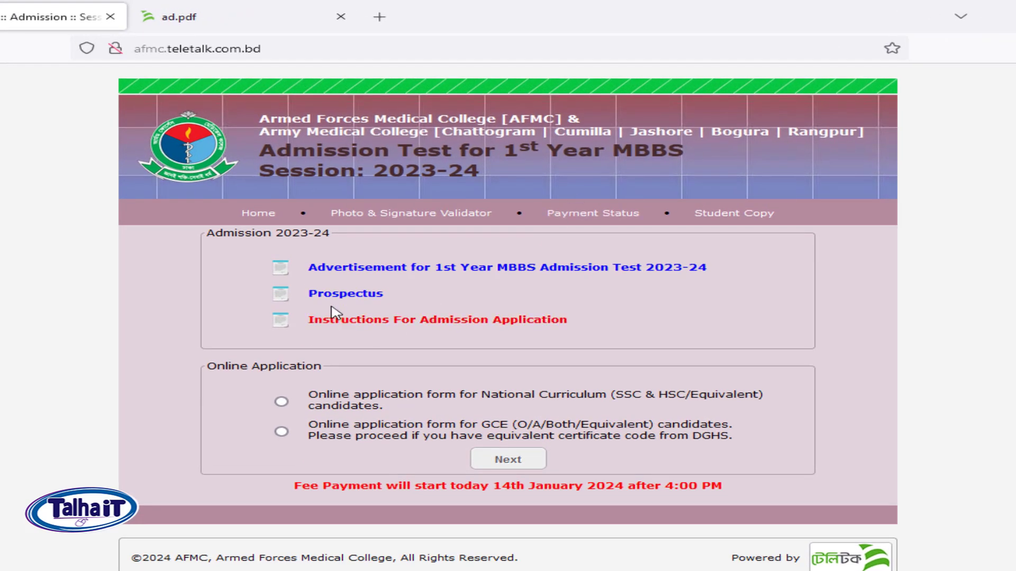
click(357, 270)
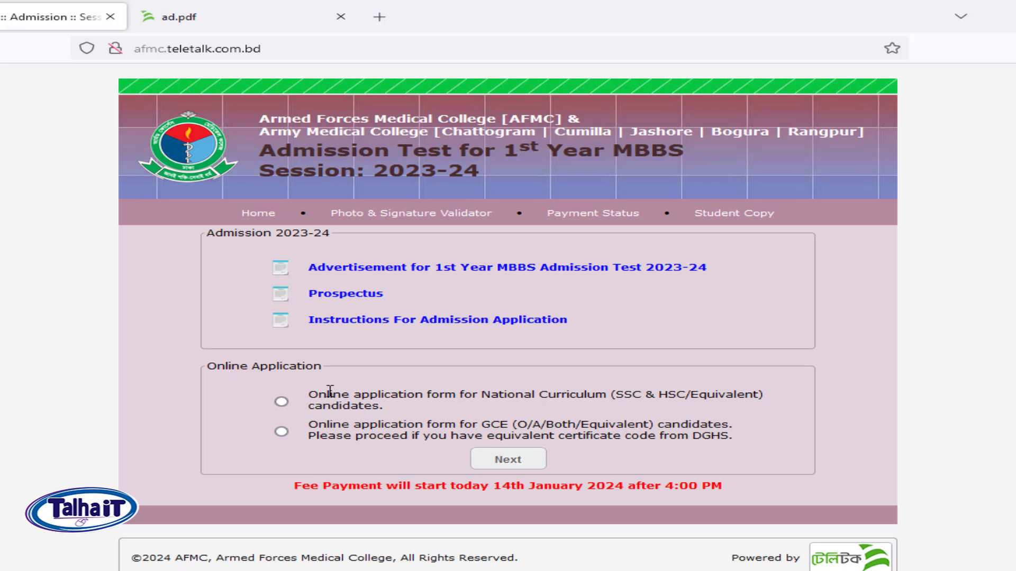
click(282, 402)
Continue to the roll entry and fill in the SSC and HSC roll and registration numbers.
click(507, 460)
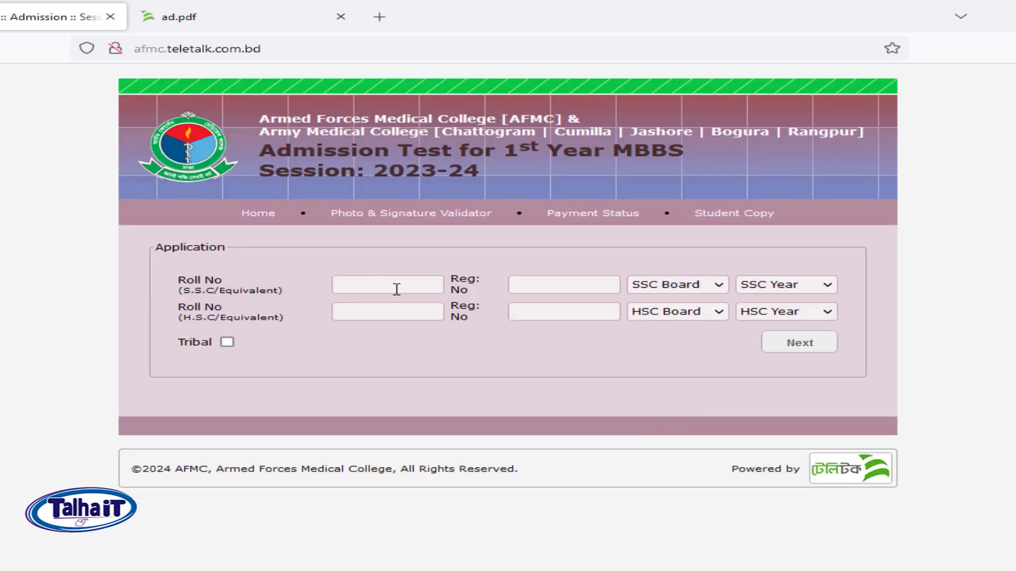
click(397, 287)
text(1)
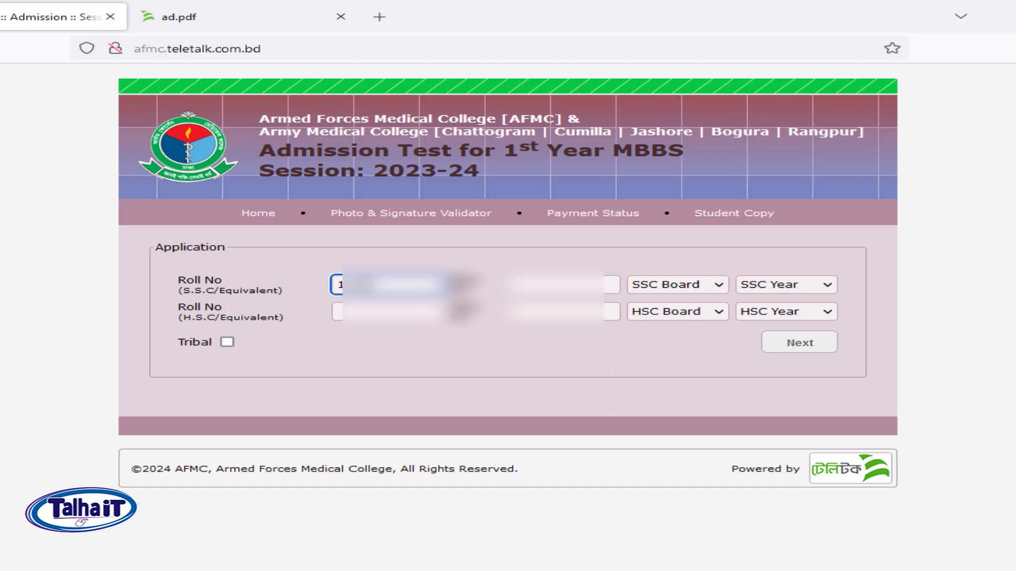
key(BackSpace)
text(1)
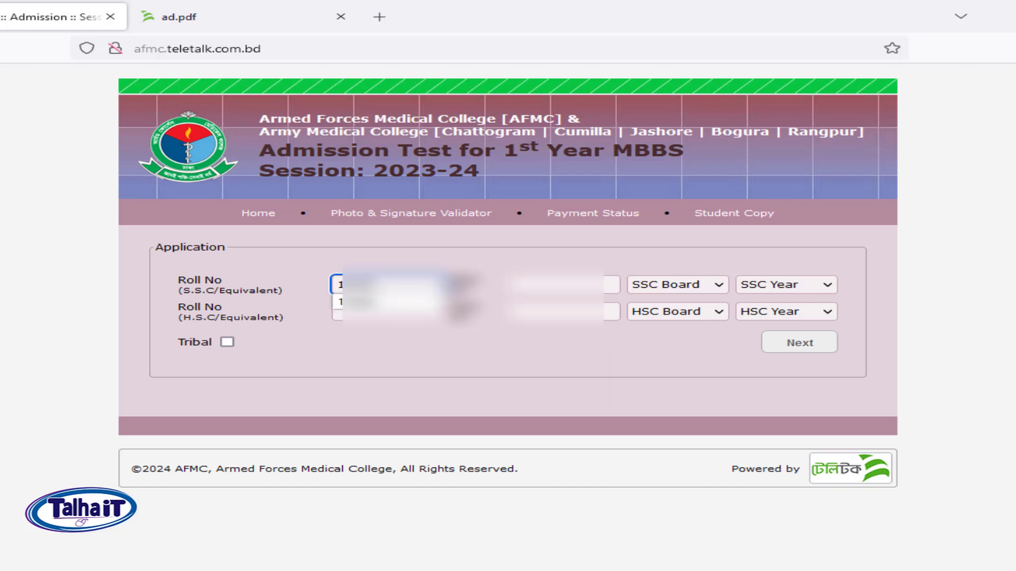
click(408, 303)
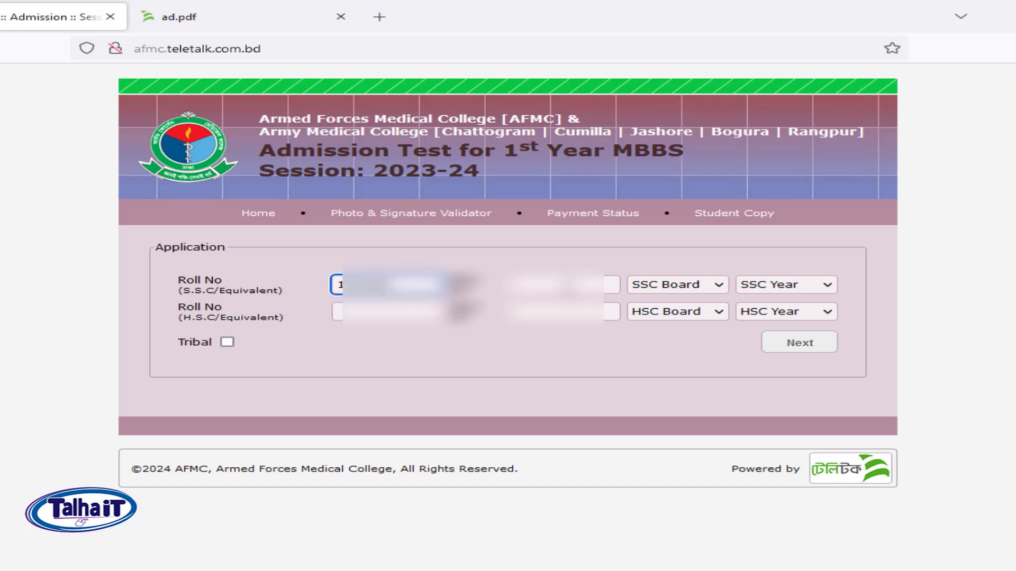
double_click(566, 284)
click(565, 306)
double_click(552, 312)
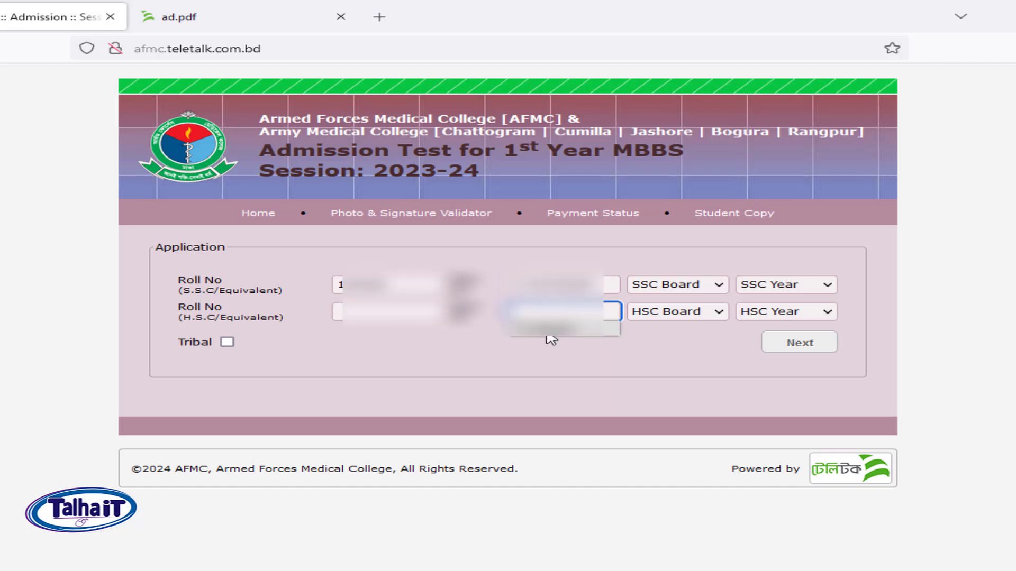
click(555, 330)
double_click(399, 313)
click(409, 332)
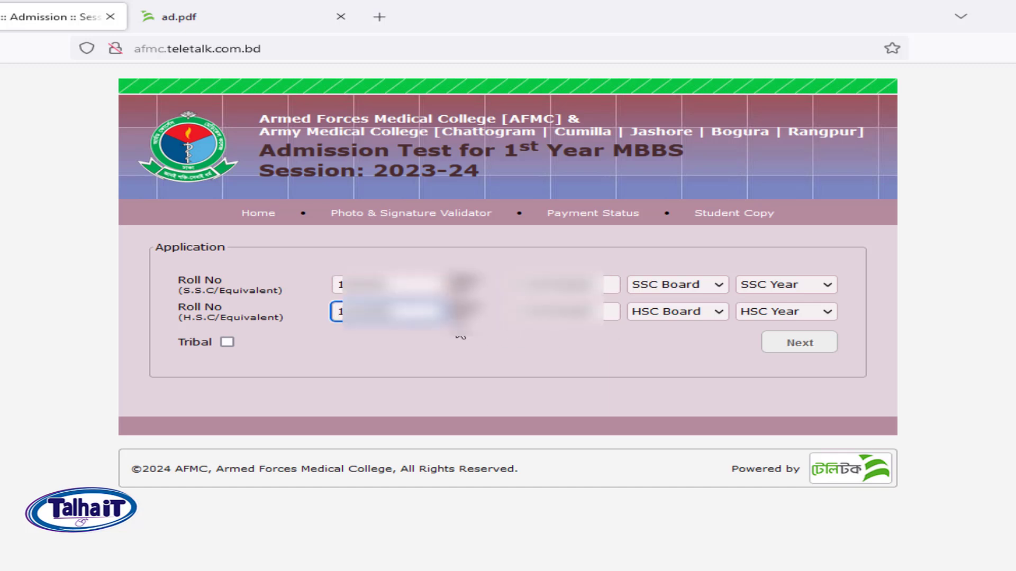
Set both education boards to Dhaka, SSC year to 2020 and HSC year to 2022.
click(696, 285)
click(667, 374)
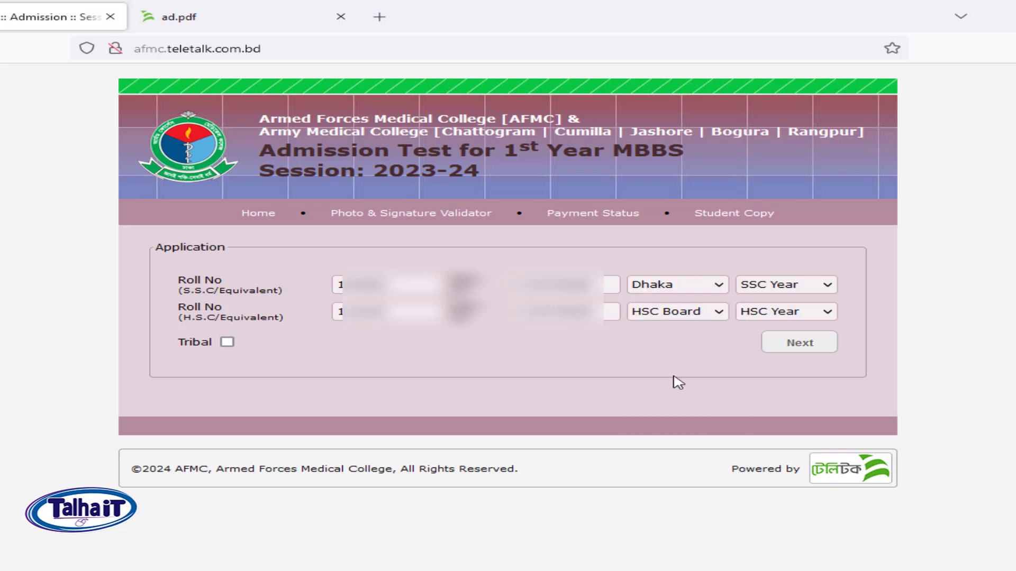
click(692, 313)
click(659, 401)
click(796, 286)
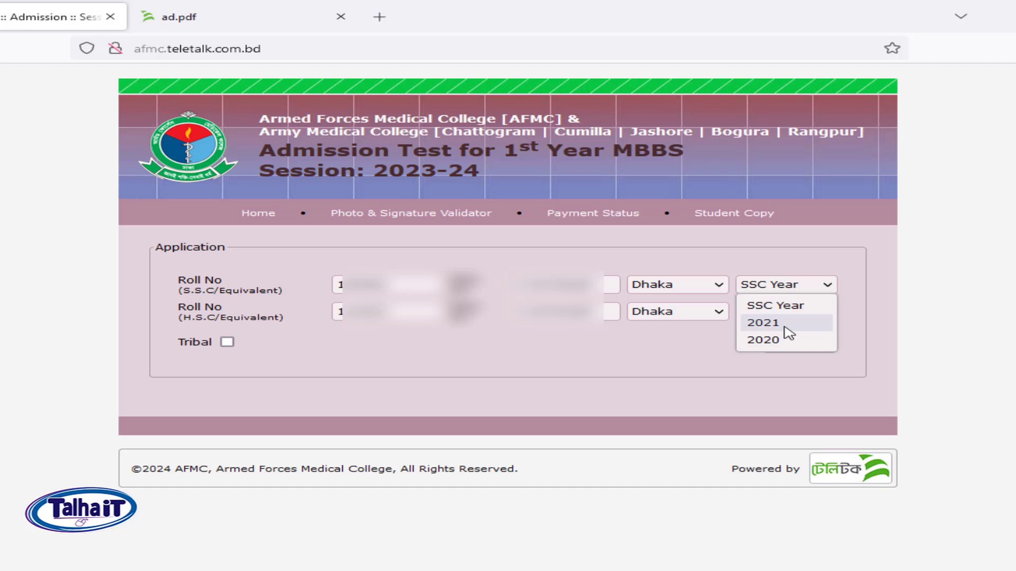
click(779, 340)
click(794, 315)
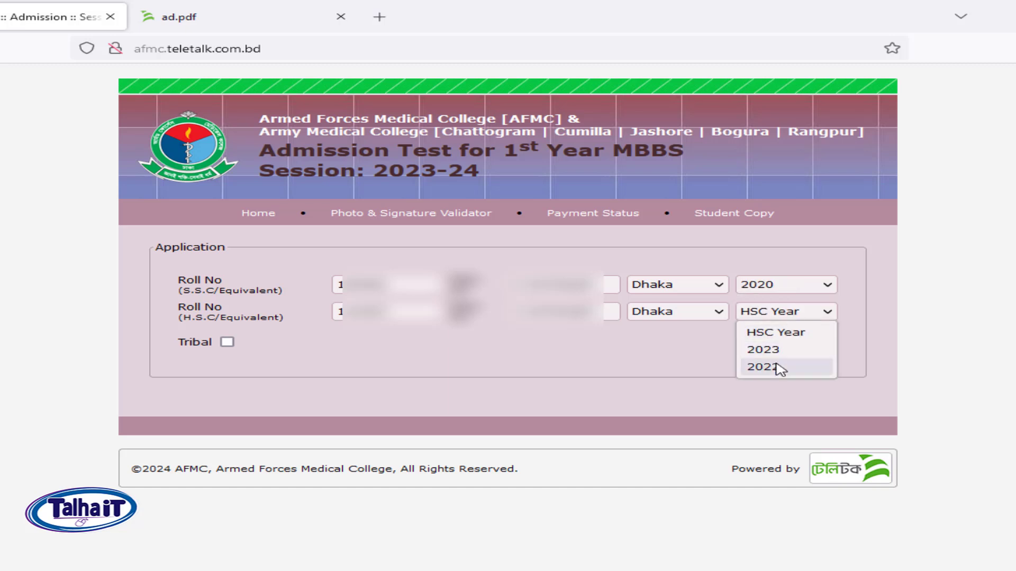
click(779, 369)
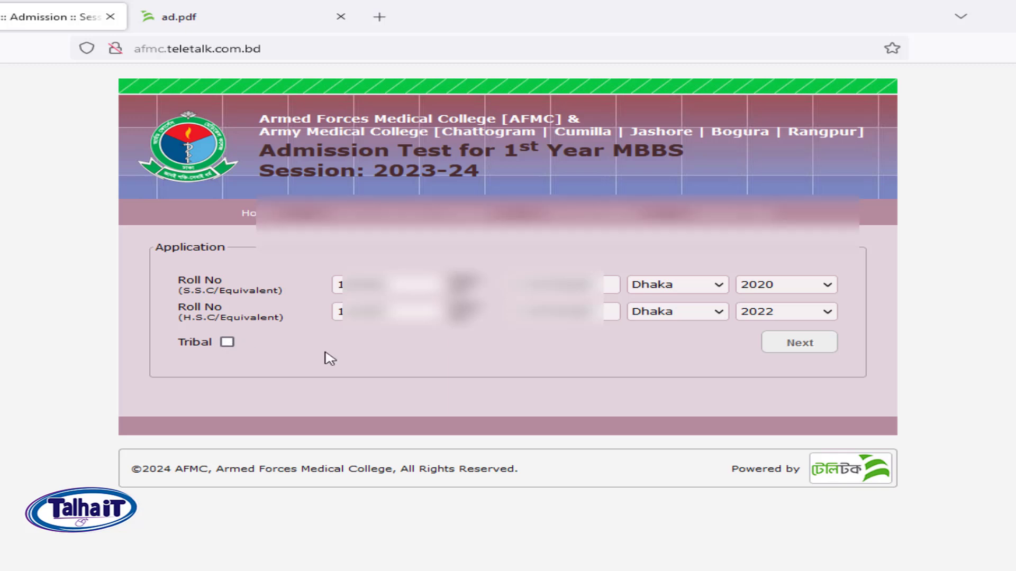
Load the full form, keep nationality Bangladeshi, and choose Bengali question language with Special Quota None.
click(818, 346)
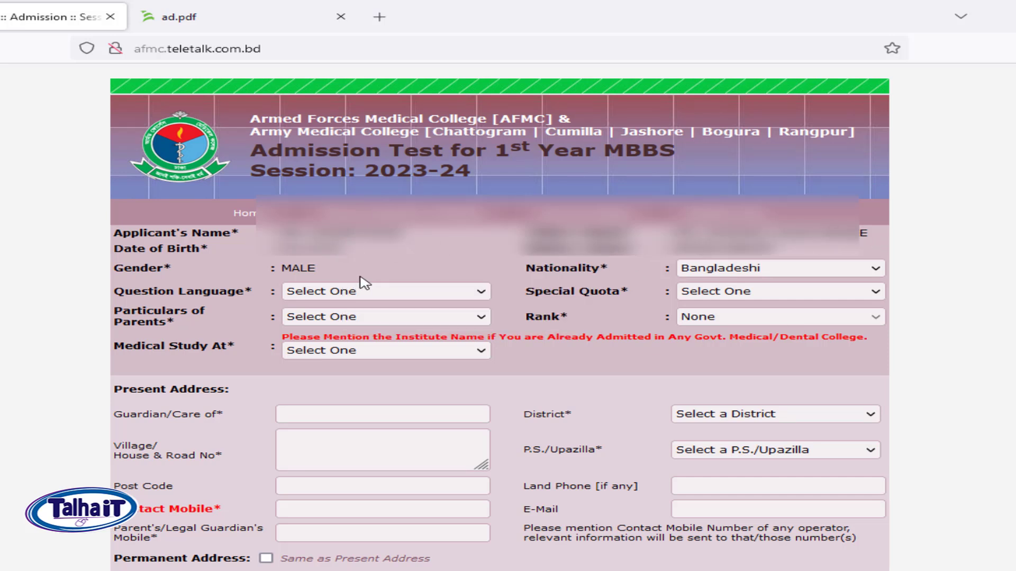
click(814, 276)
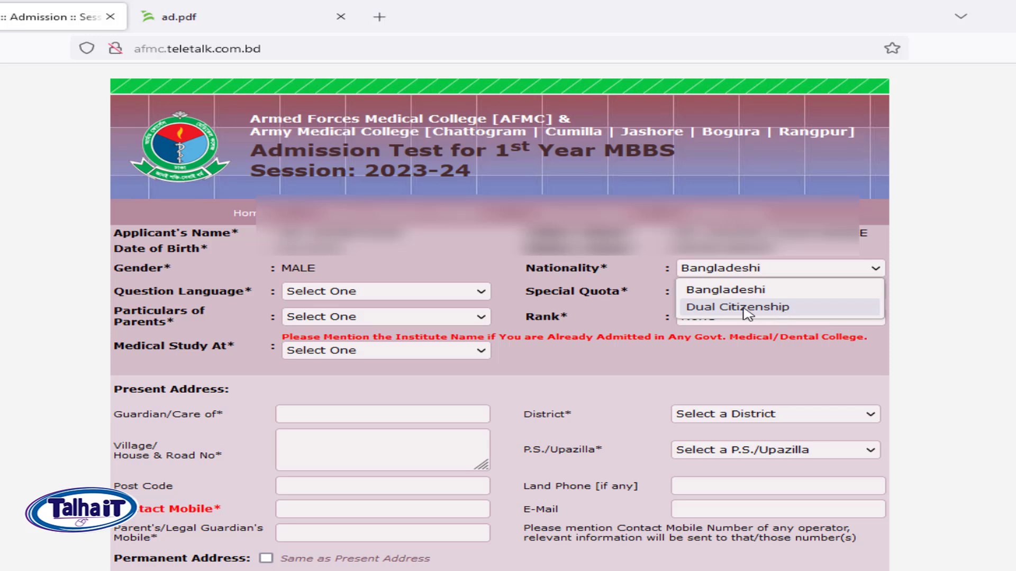
click(608, 346)
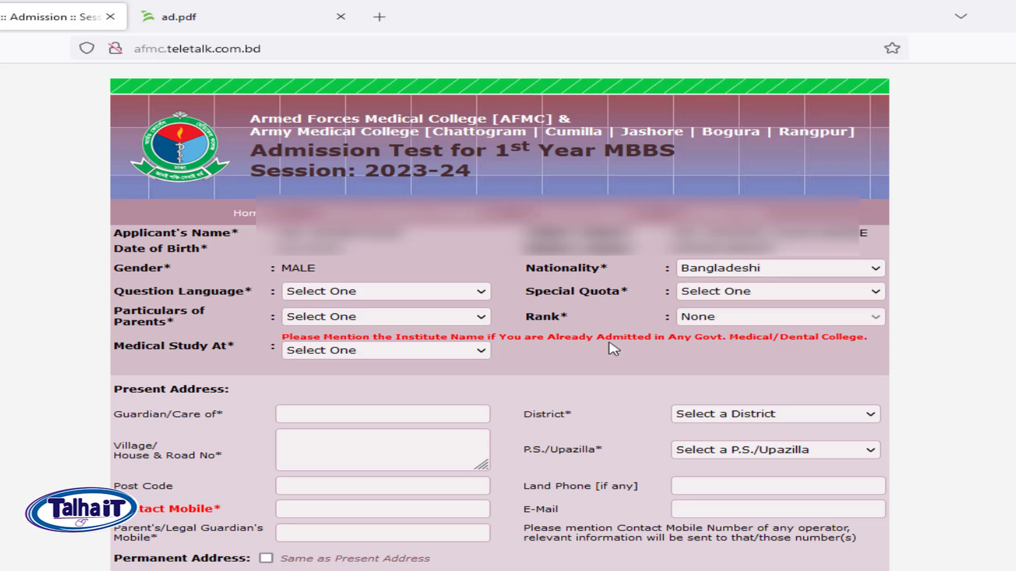
click(399, 295)
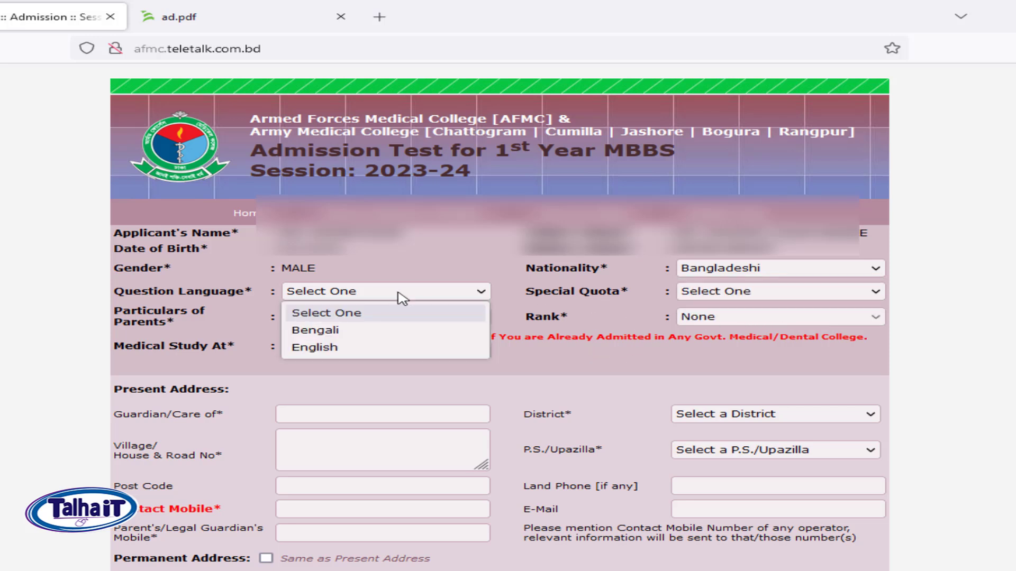
click(368, 332)
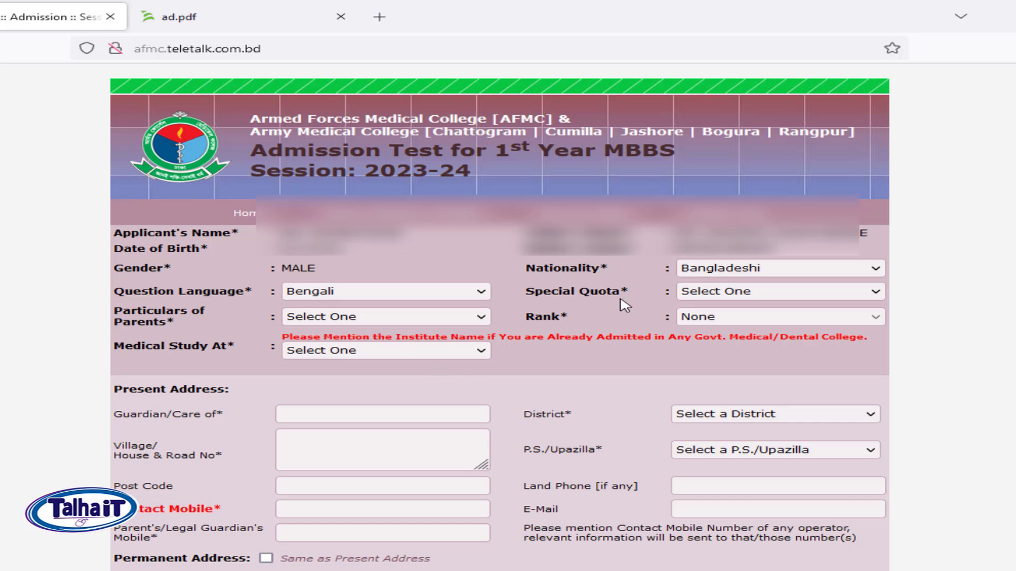
click(730, 296)
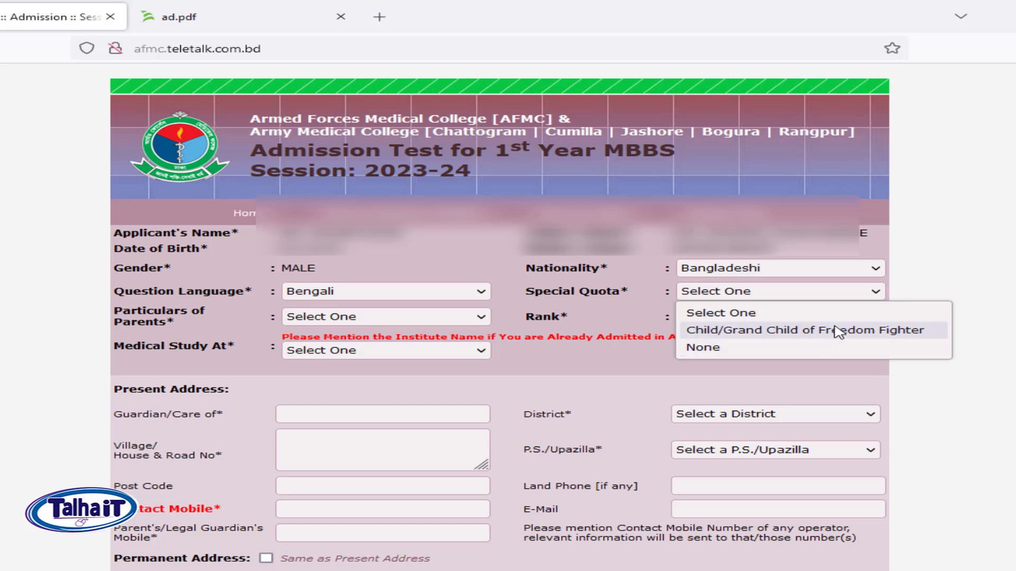
click(727, 348)
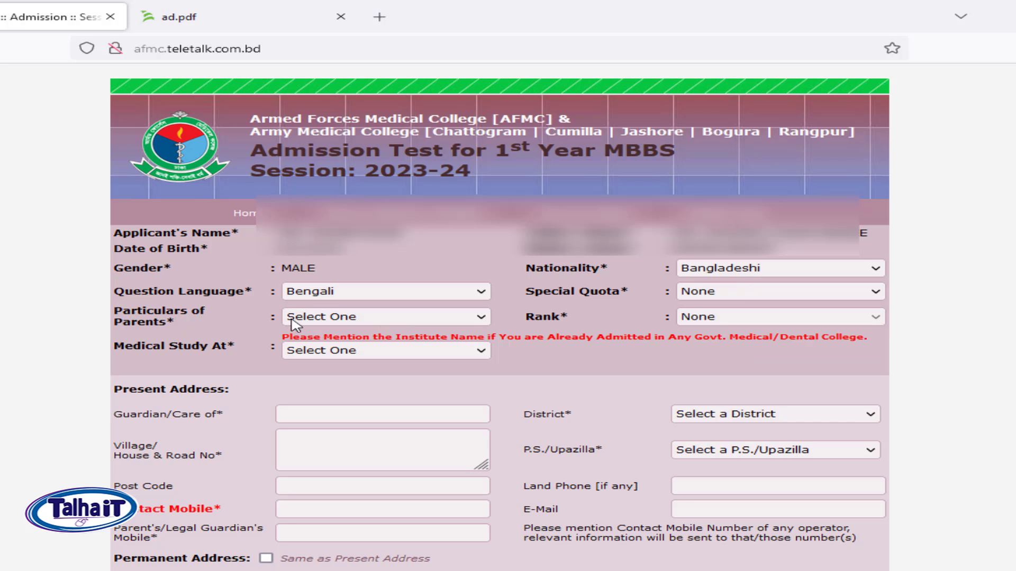
Set Particulars of Parents to Others after briefly trying Army (Retired).
click(334, 320)
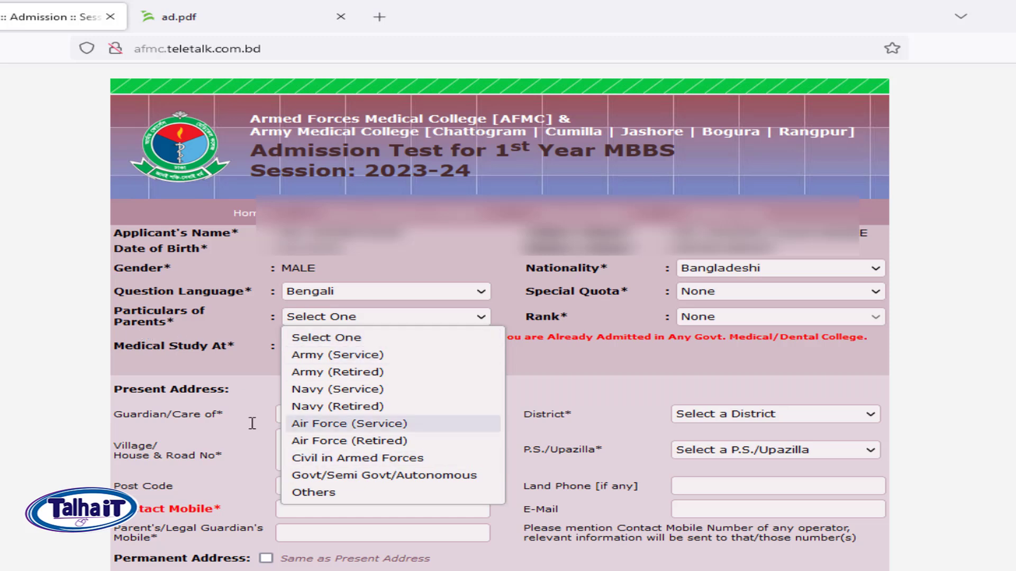
click(352, 493)
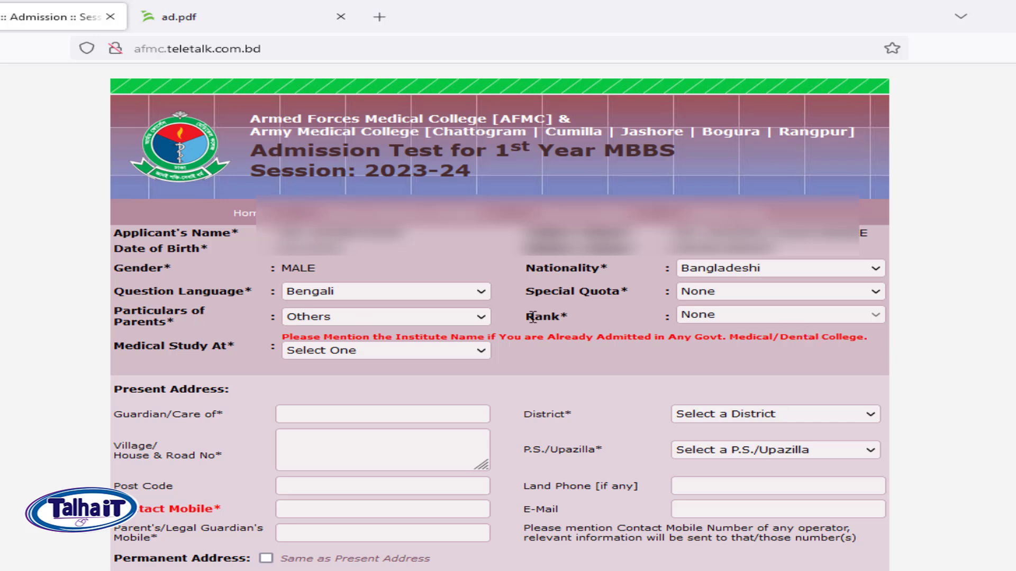
click(426, 324)
key(Escape)
click(423, 374)
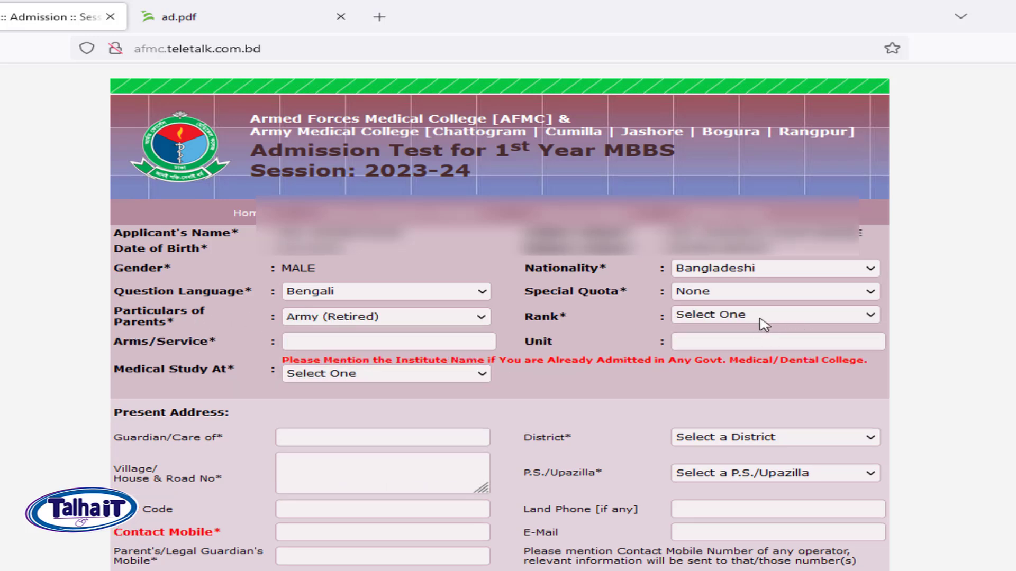
click(758, 319)
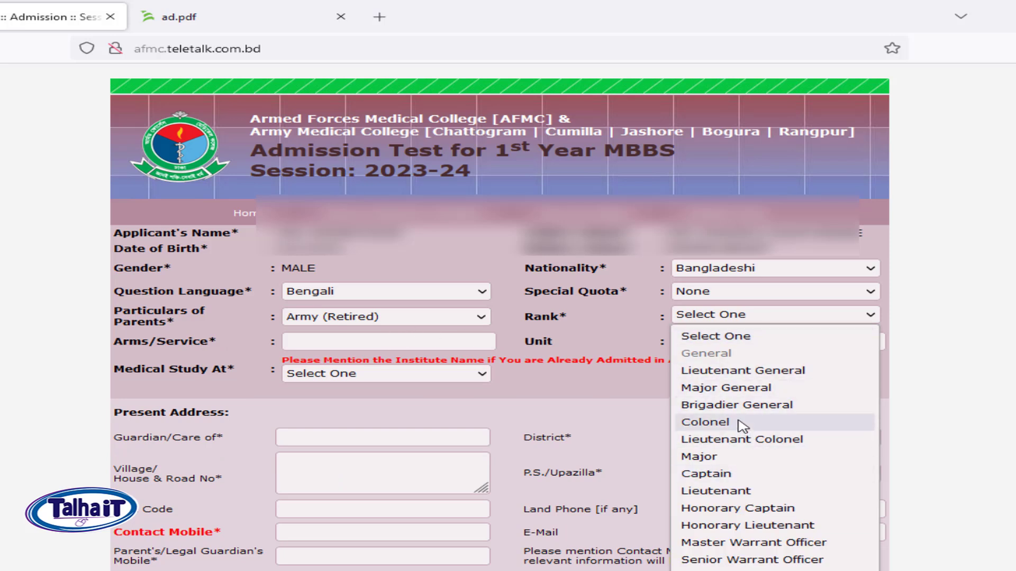
click(413, 318)
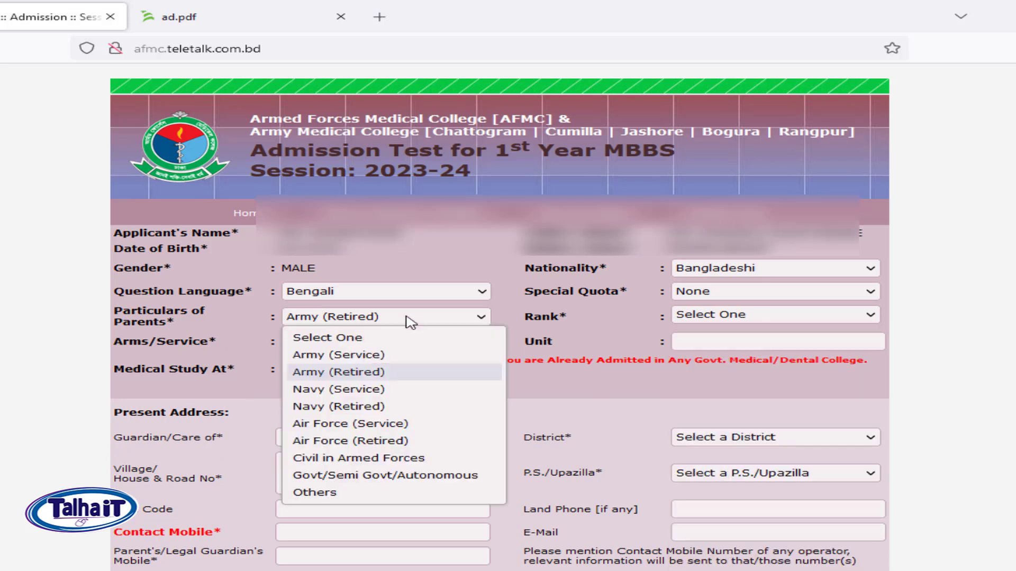
click(339, 492)
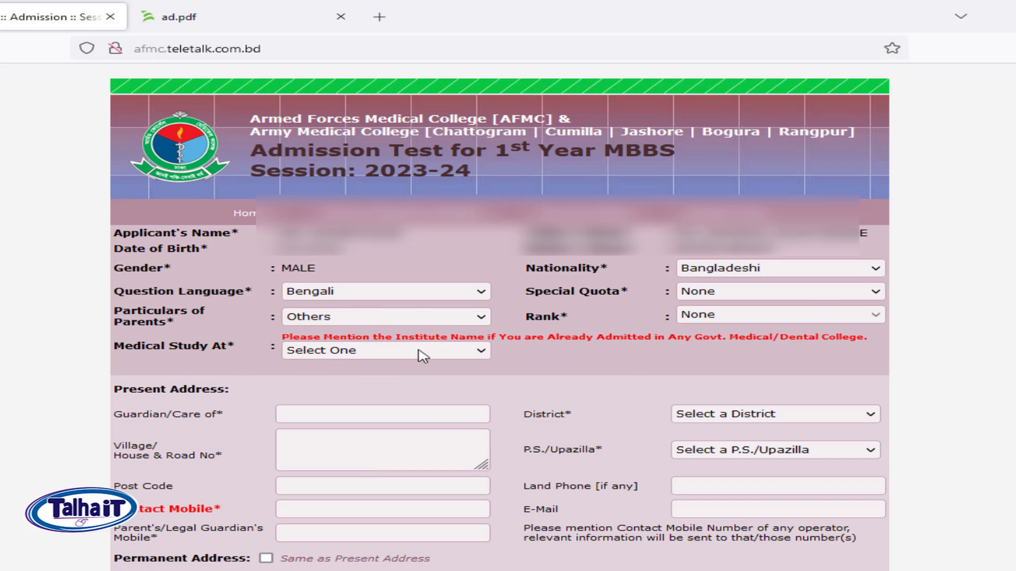
Set Medical Study At to Not Applicable.
click(448, 353)
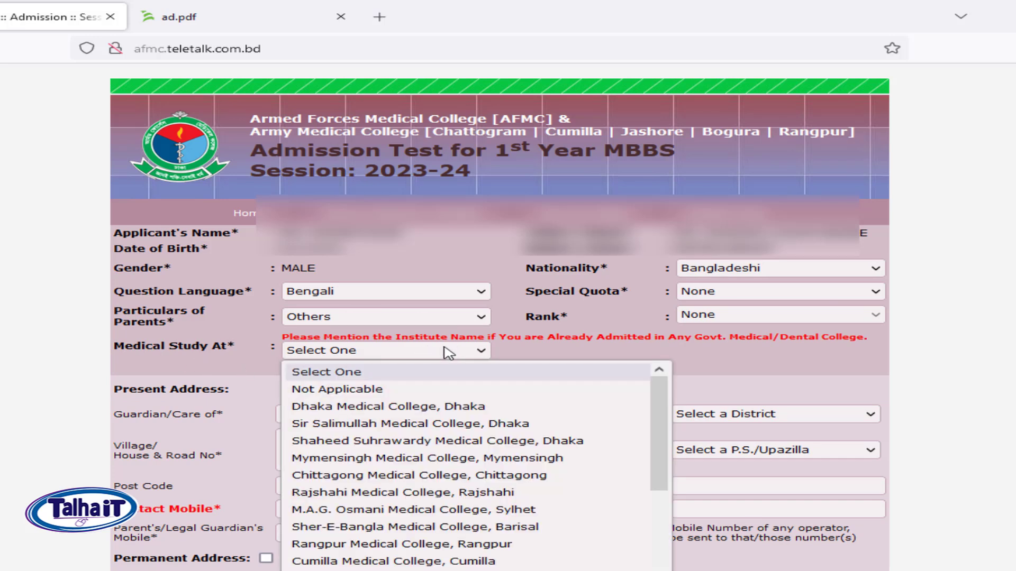
scroll(423, 497, down, 8)
scroll(423, 497, up, 7)
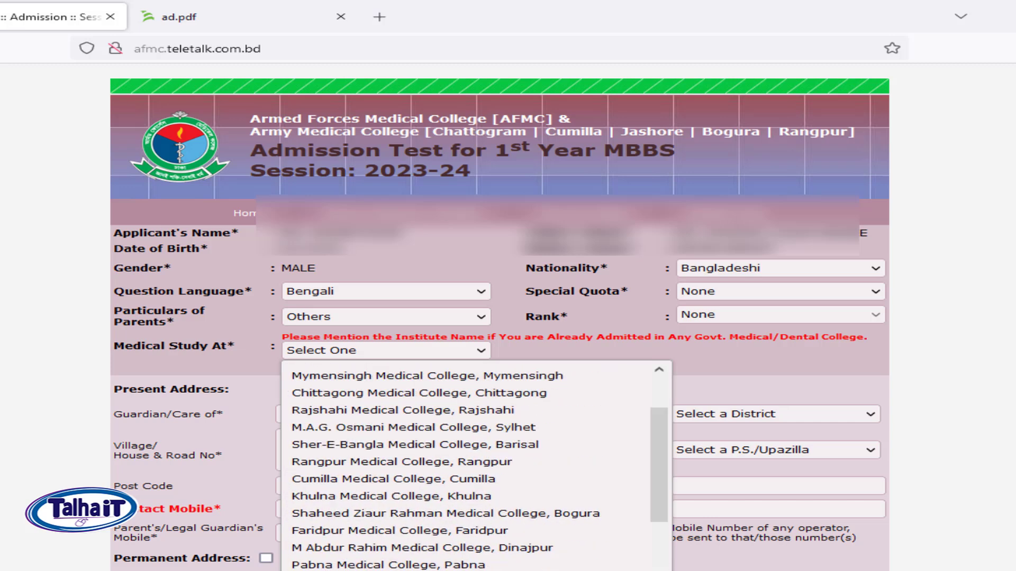
scroll(476, 465, up, 2)
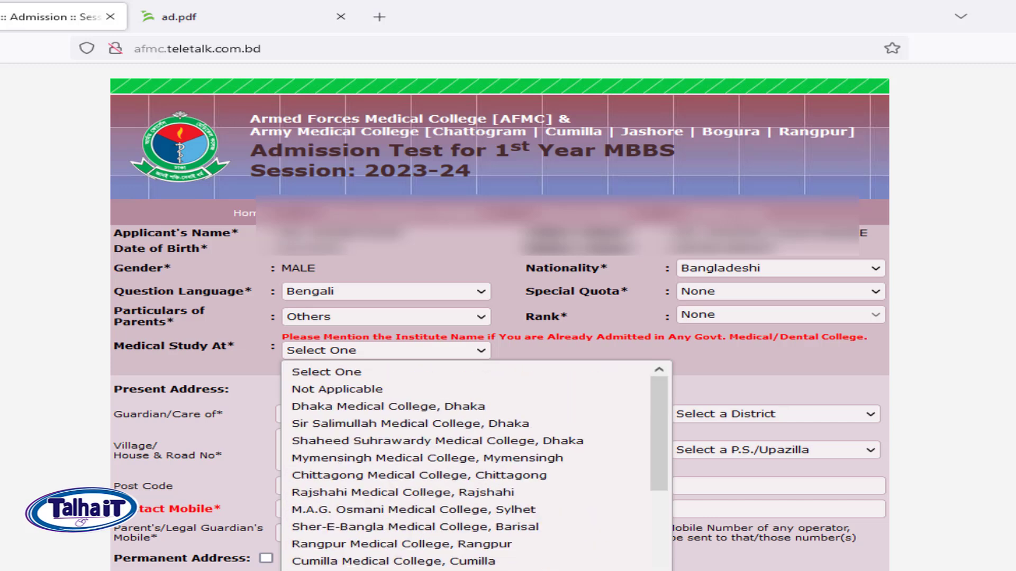
click(377, 394)
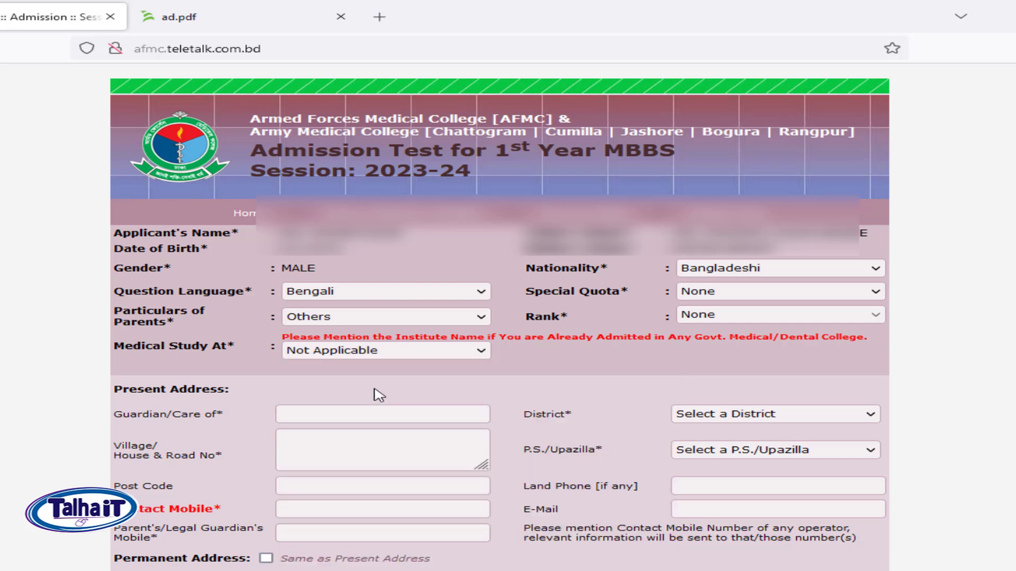
Enter the guardian's name and house/road address, with District Dhaka and Upazilla Mugda.
click(348, 415)
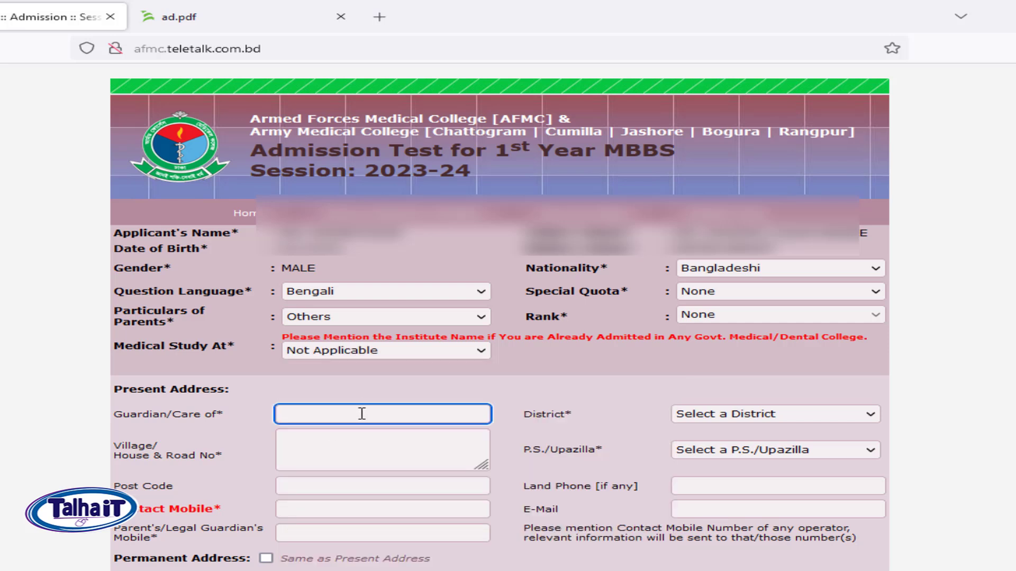
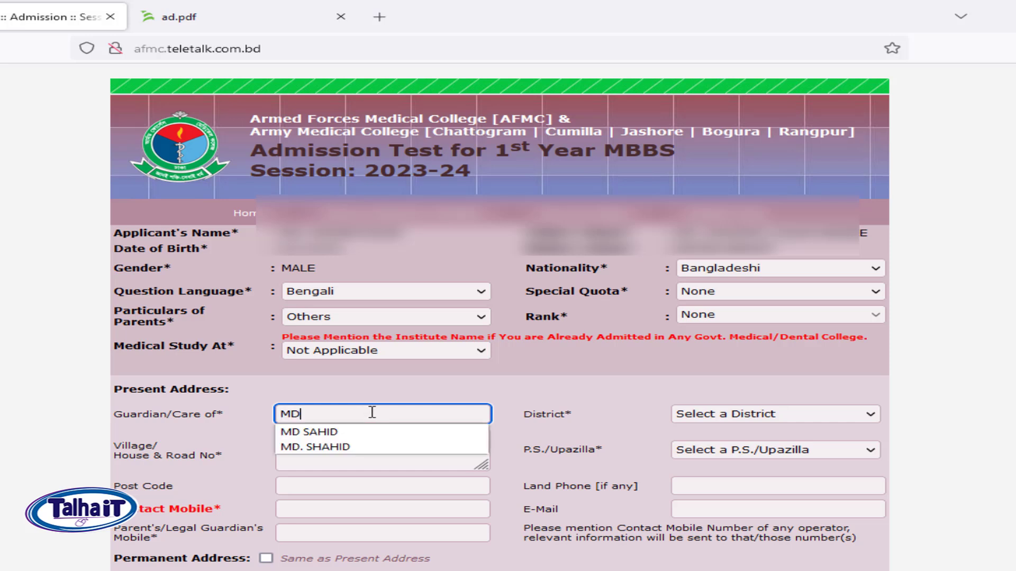
click(795, 414)
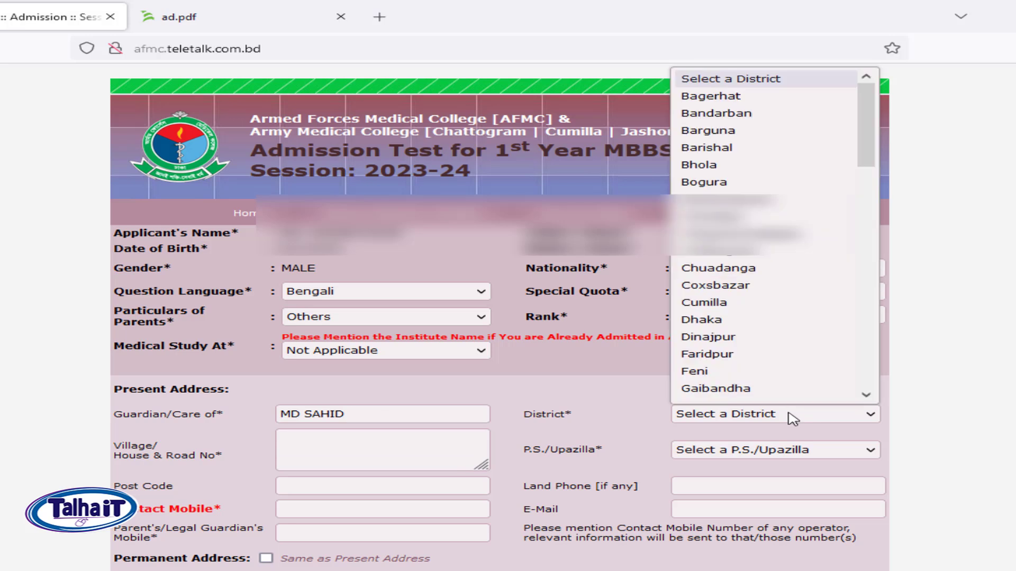
key(d)
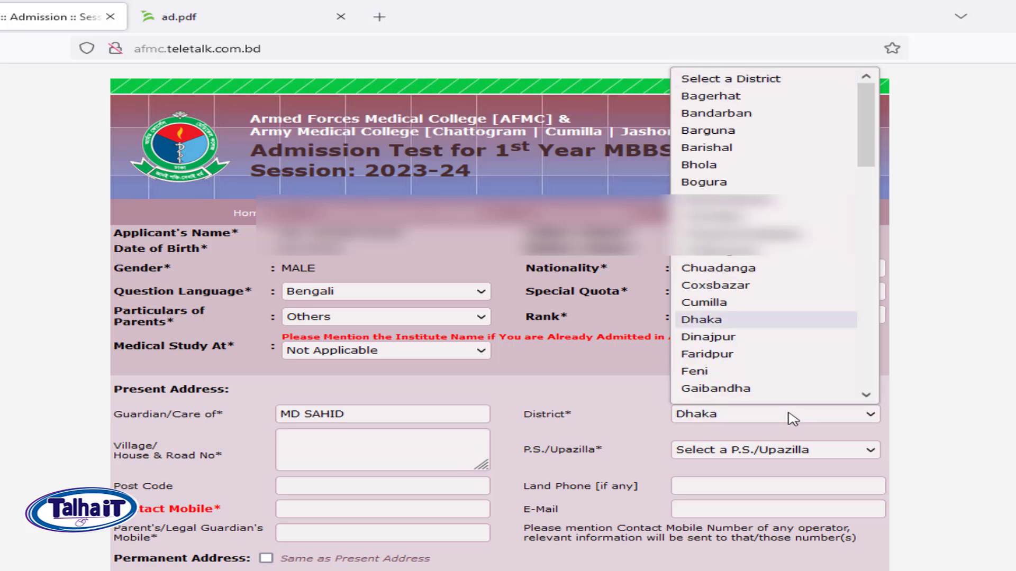
key(Return)
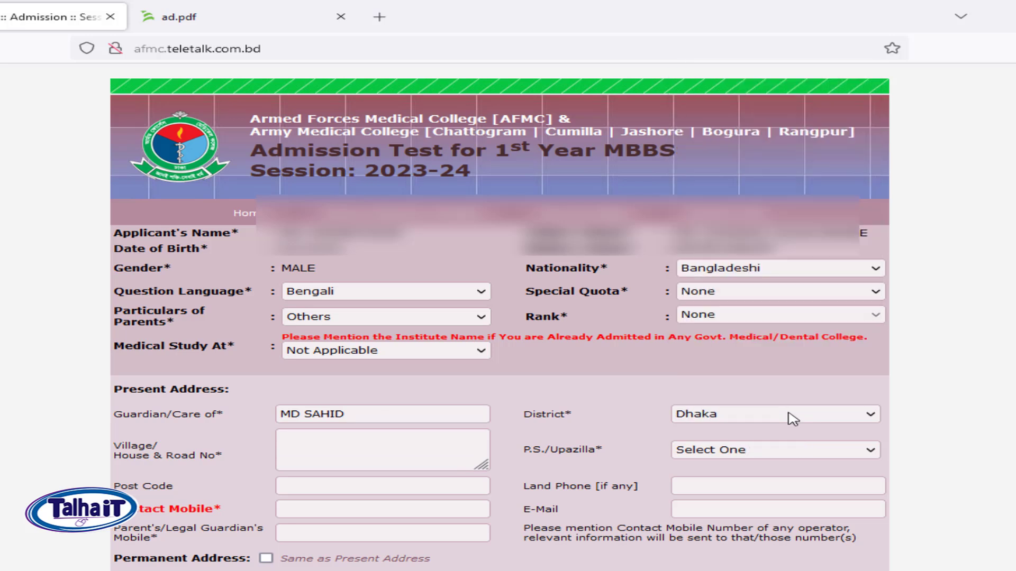
click(301, 451)
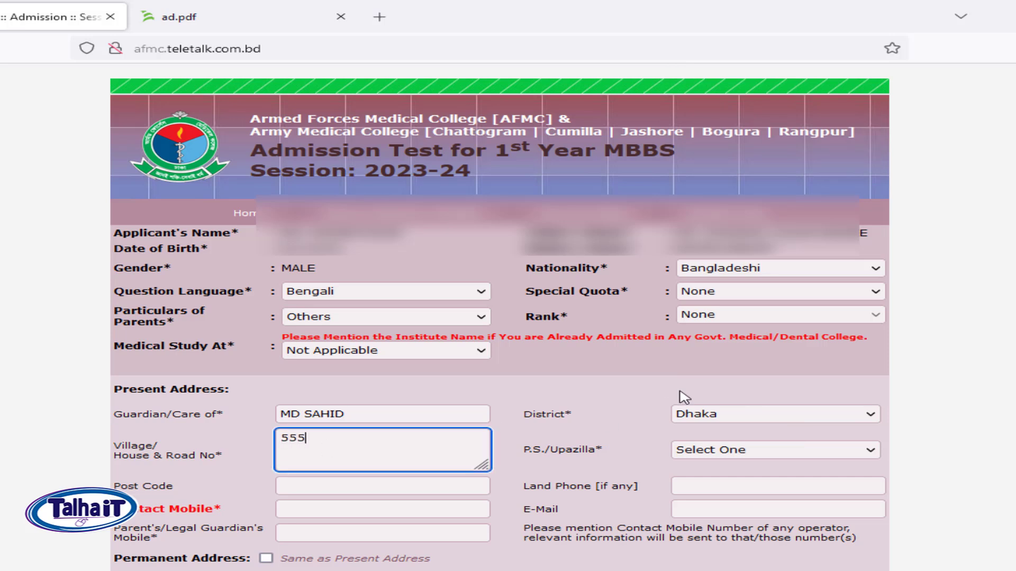
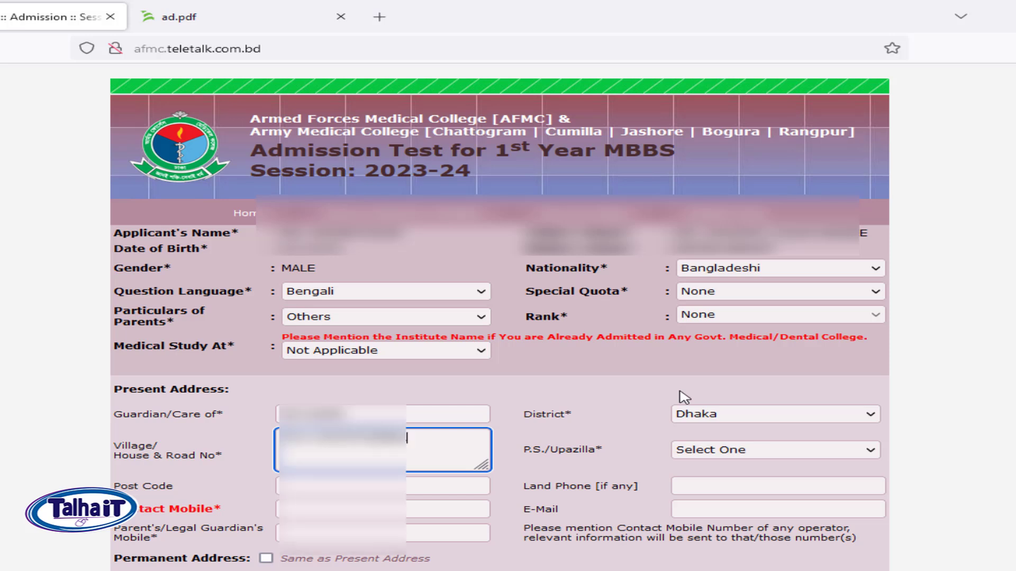
click(795, 448)
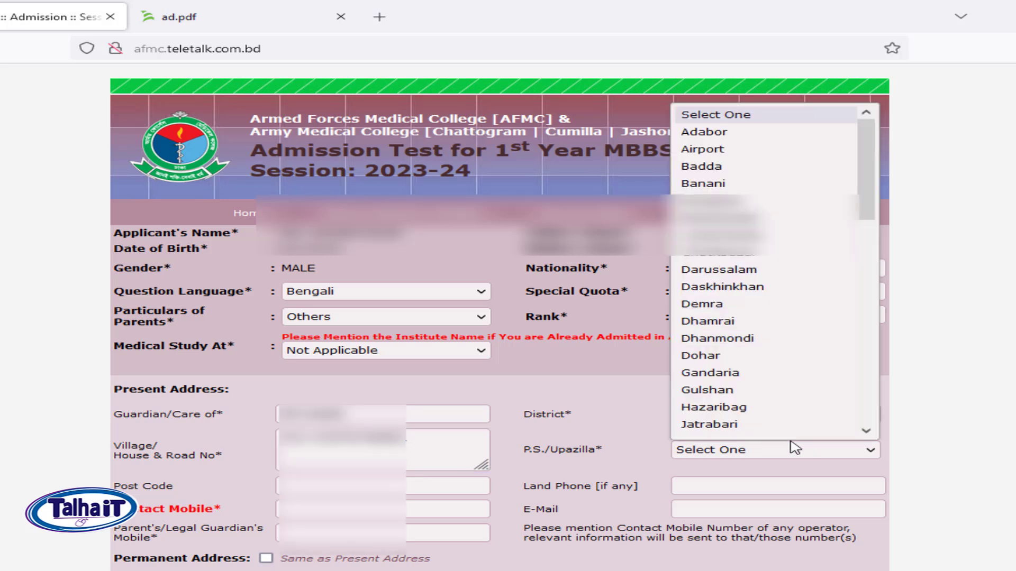
text(mu)
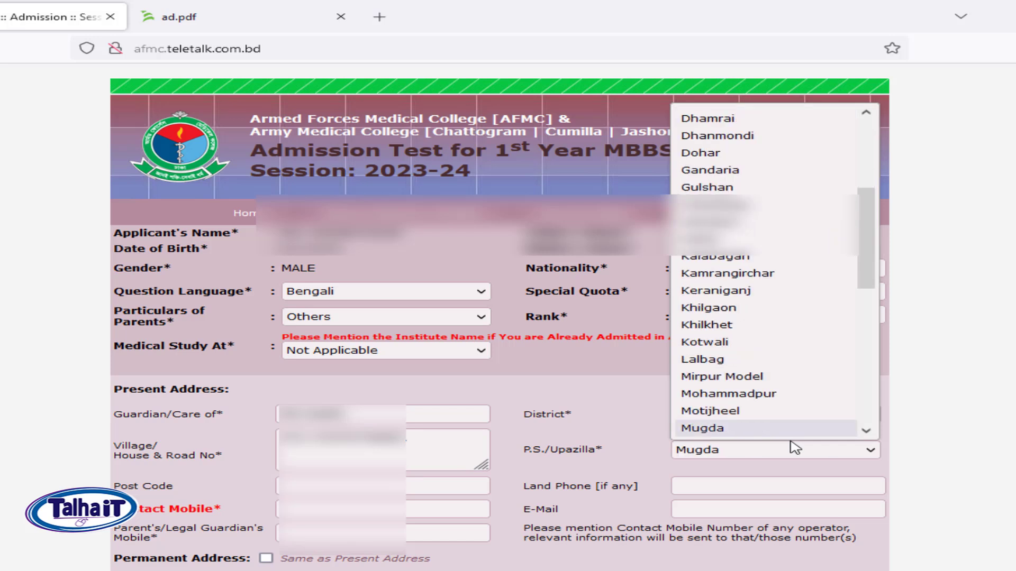
key(Return)
Enter the present post code, contact mobile and guardian's mobile numbers from saved suggestions.
click(382, 488)
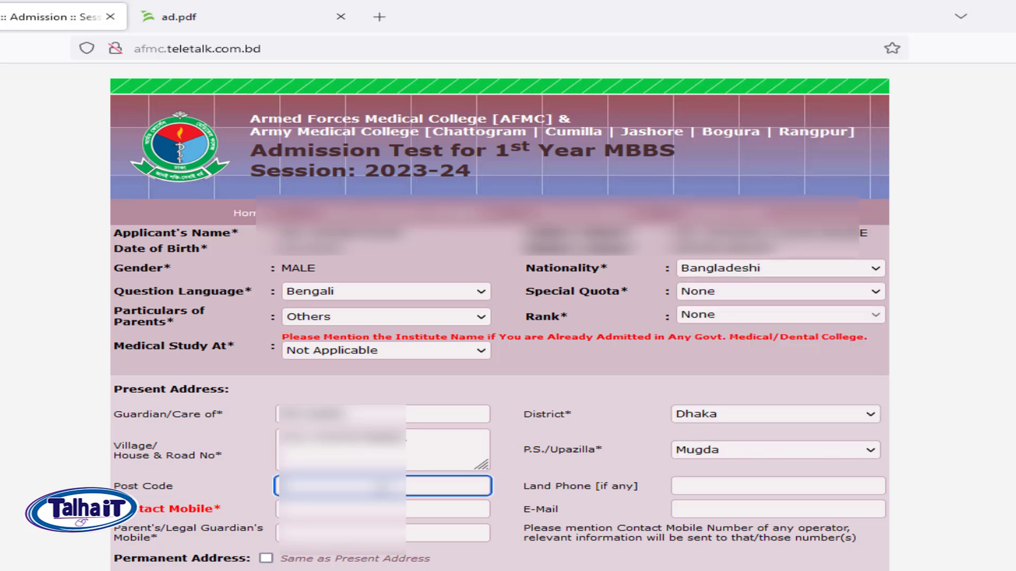
text(121)
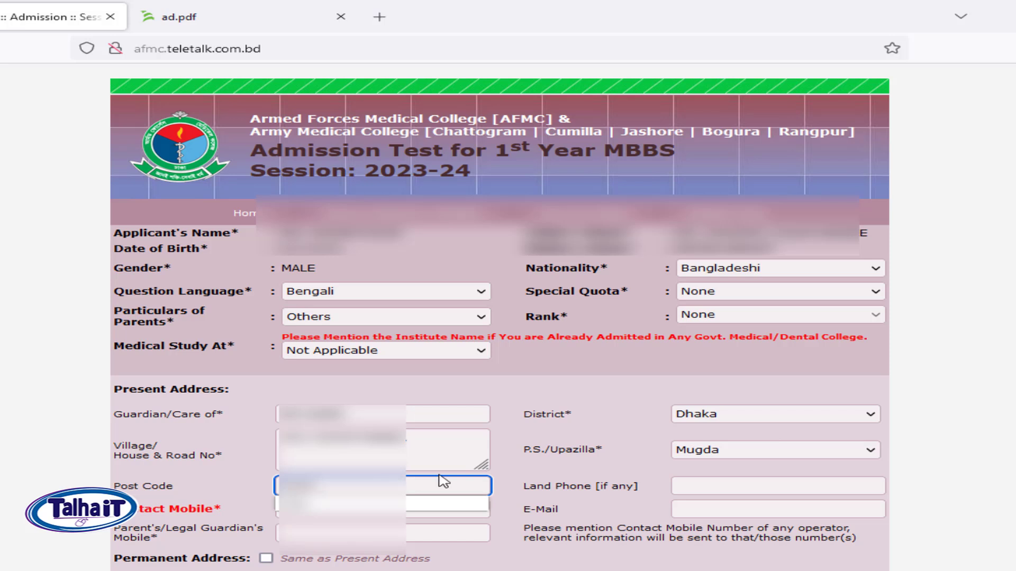
click(788, 486)
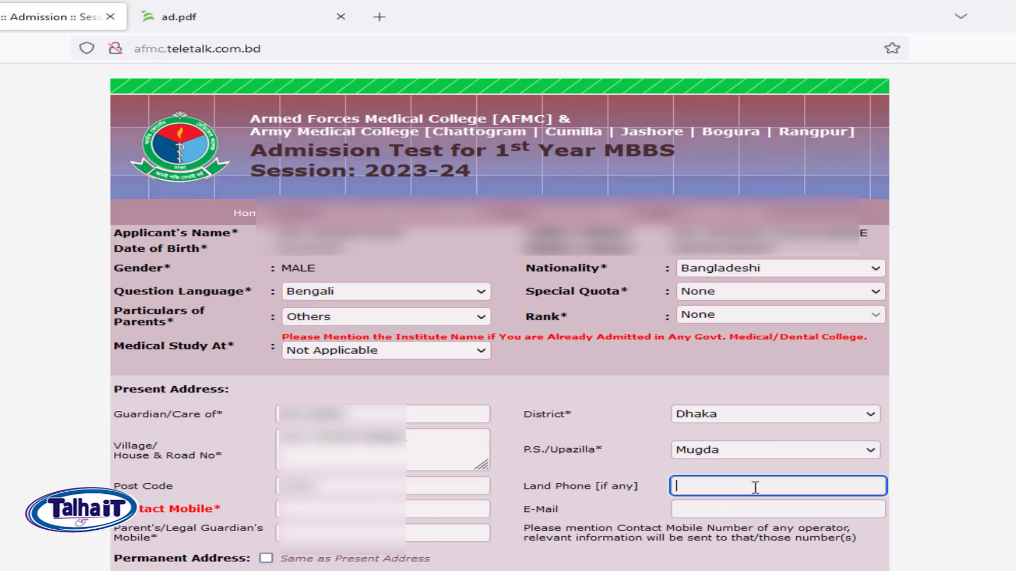
click(717, 511)
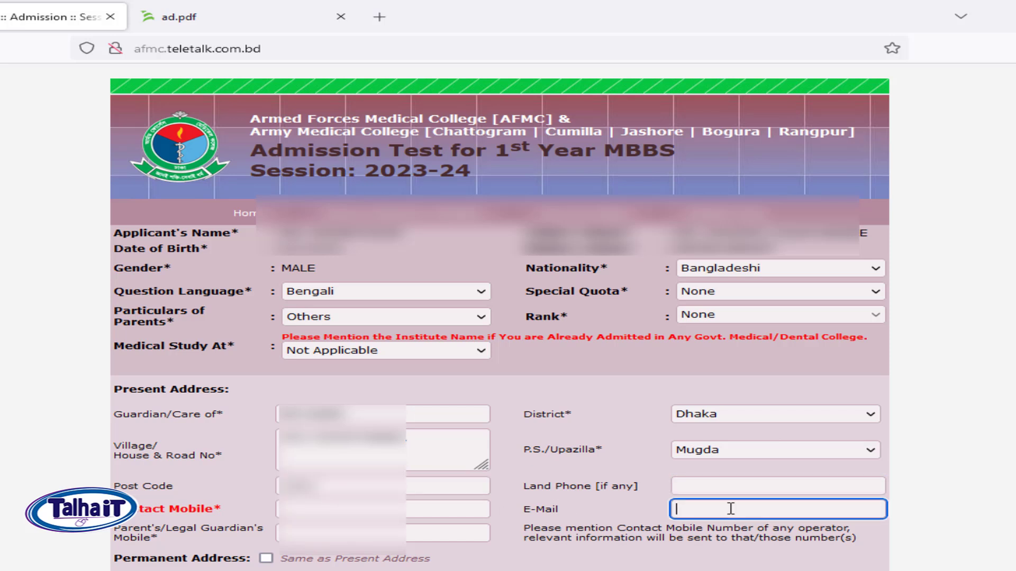
click(288, 509)
text(017)
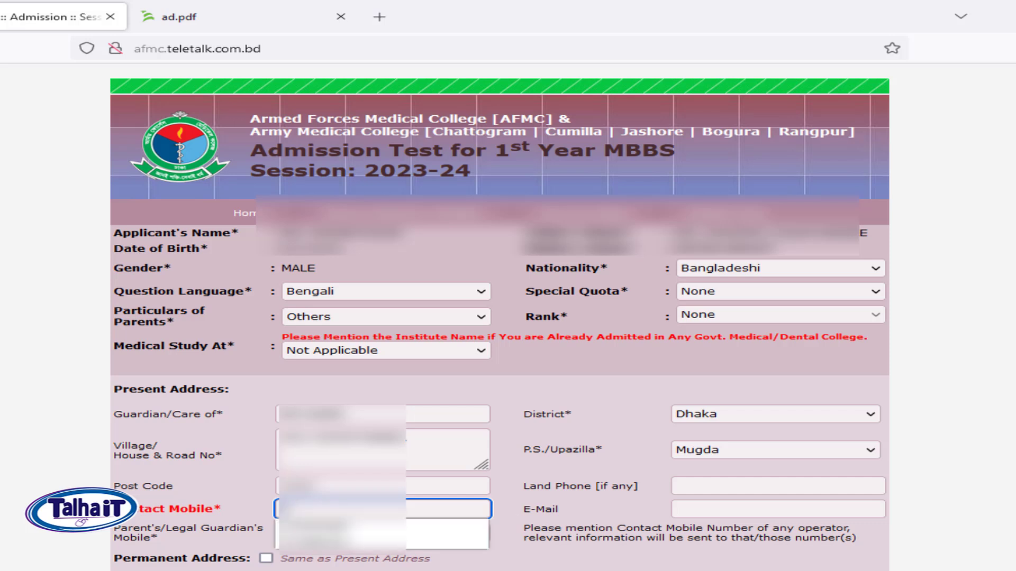
key(Down)
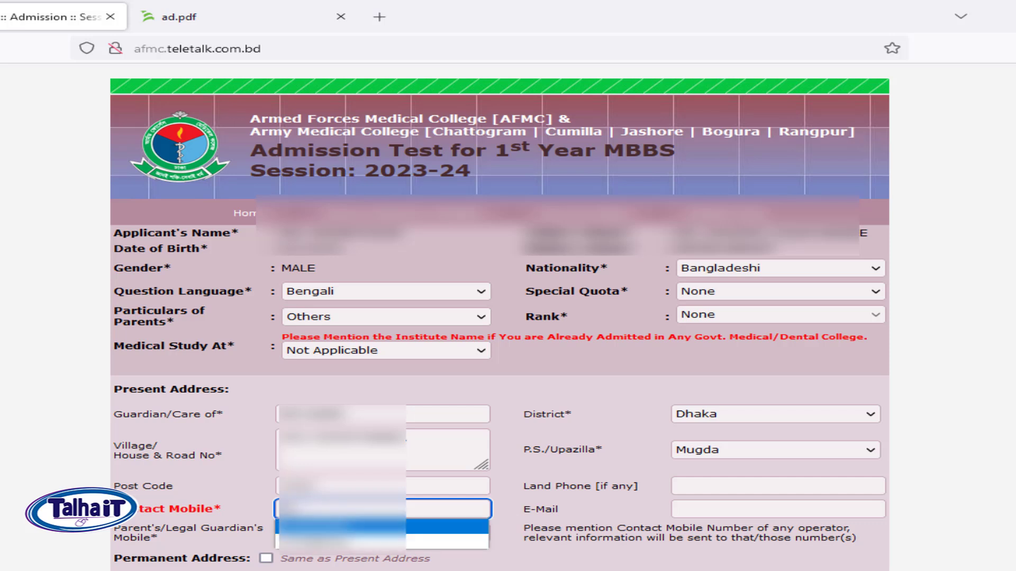
key(Return)
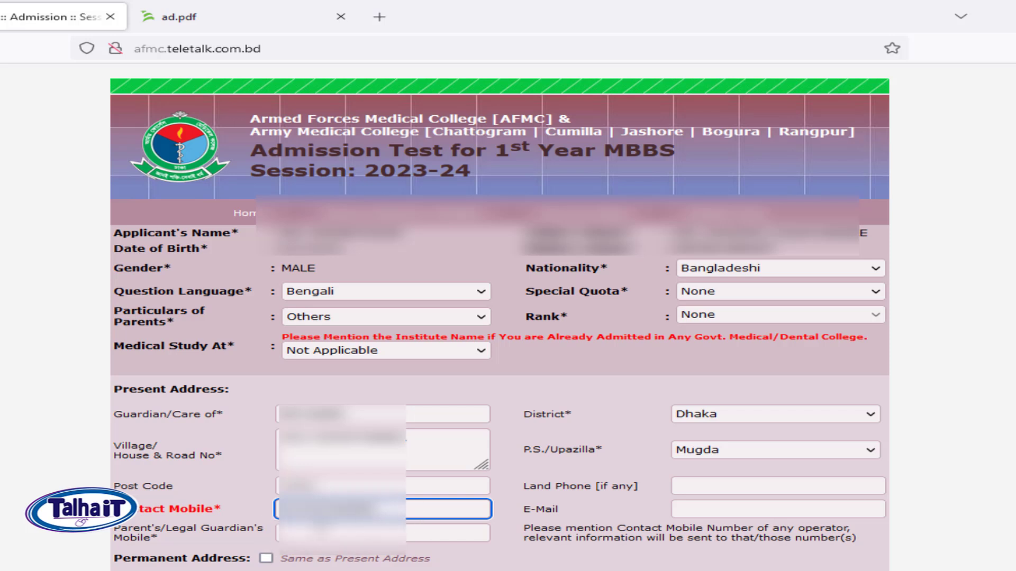
click(295, 535)
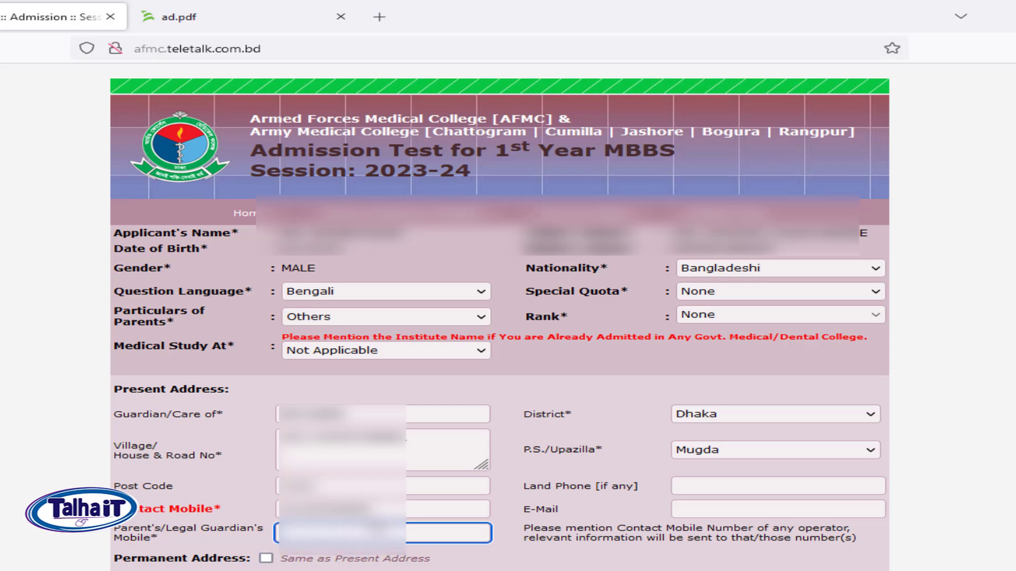
text(0)
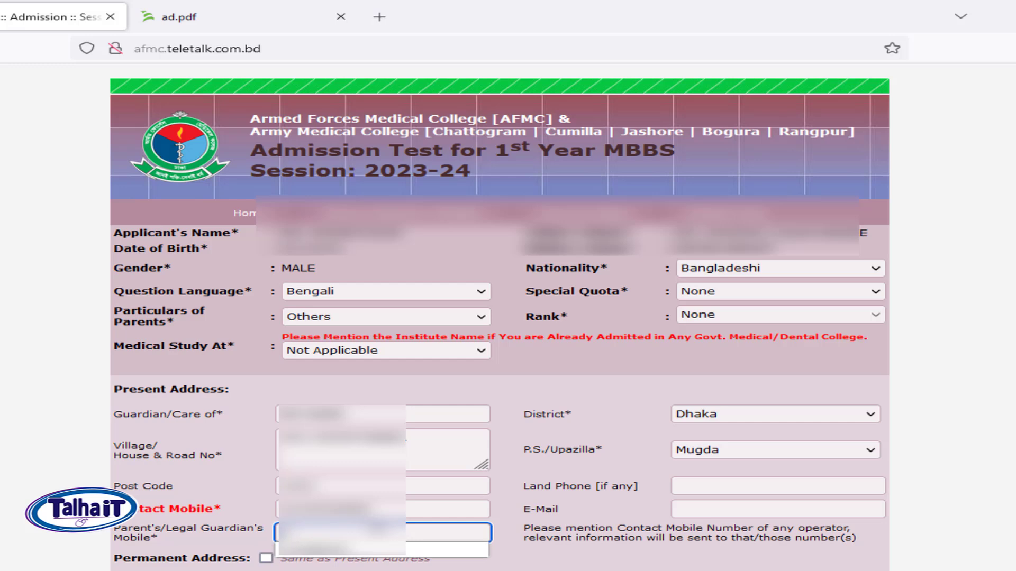
key(Down)
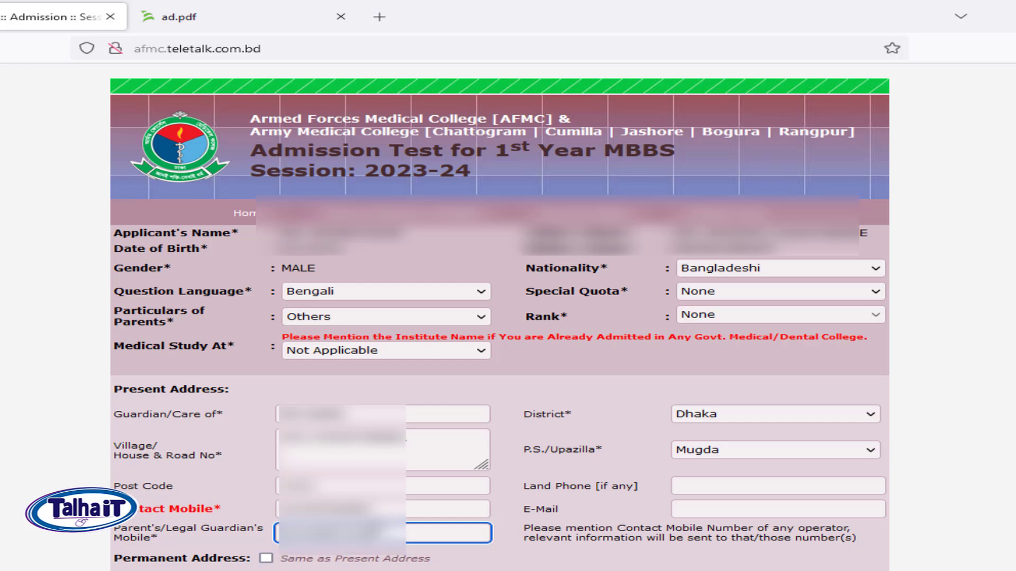
scroll(499, 316, down, 5)
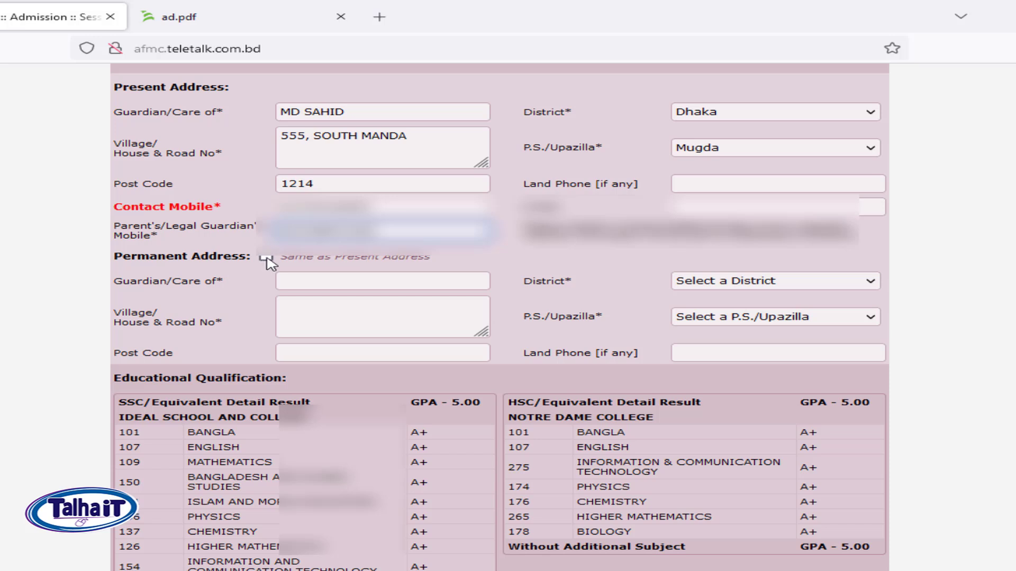
Tick Same as Present Address so the permanent address copies the present one.
click(824, 285)
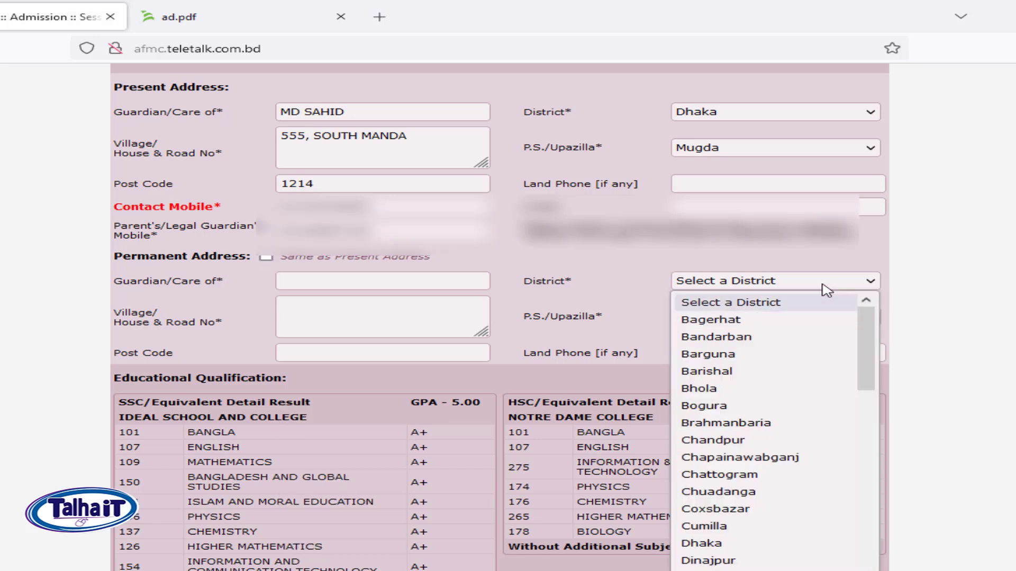
click(393, 308)
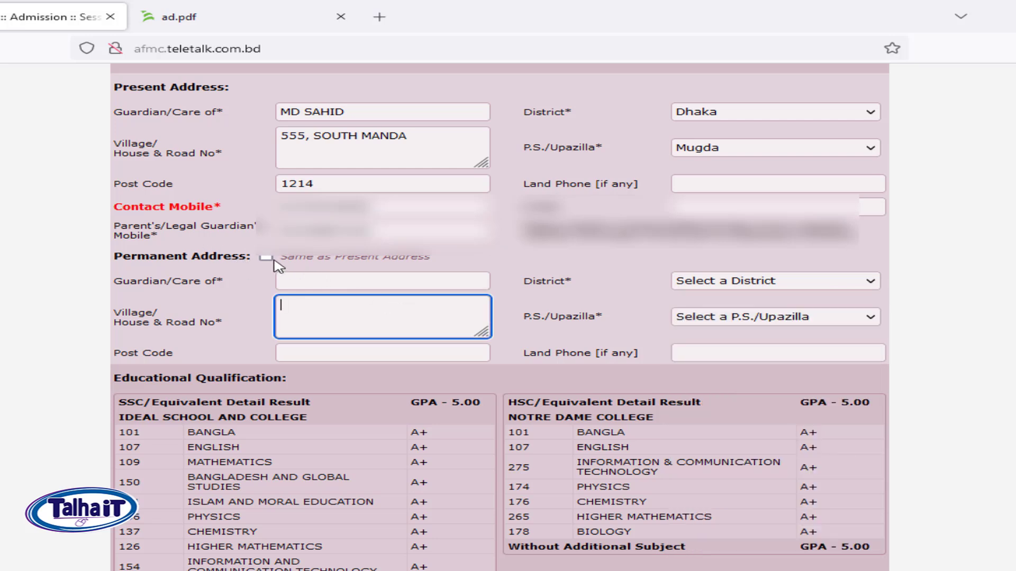
click(271, 258)
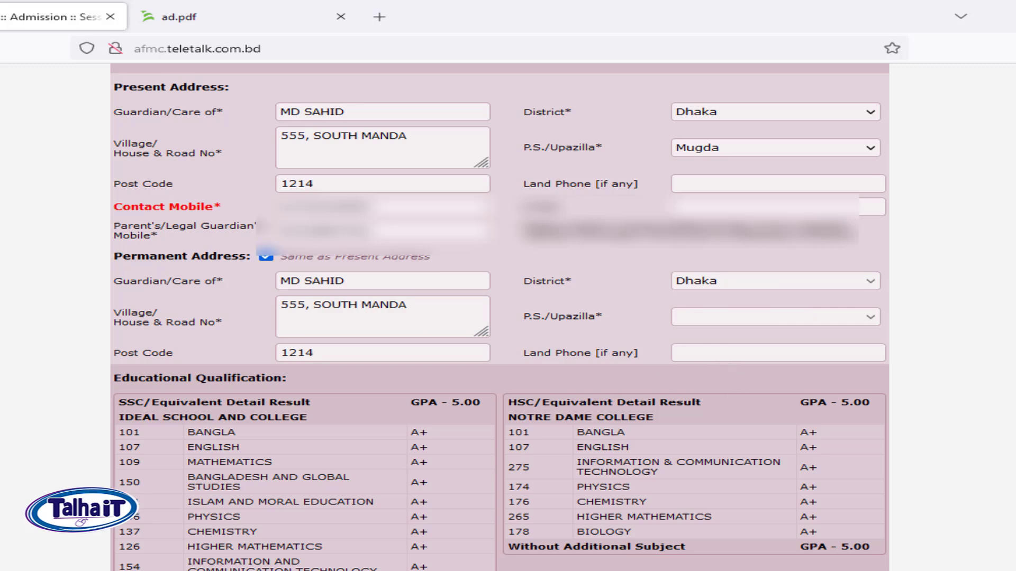
scroll(499, 318, down, 5)
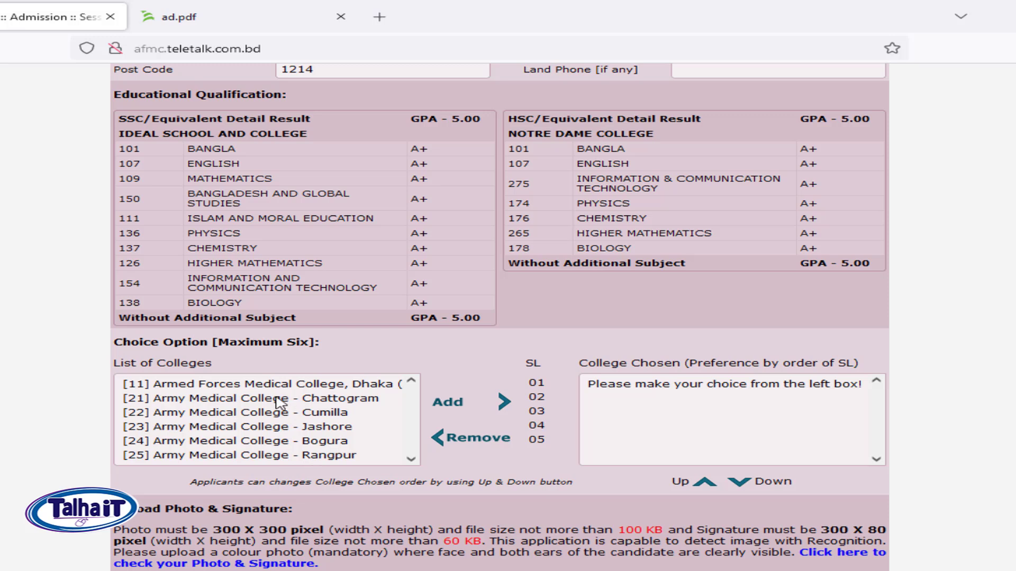
Add Armed Forces Medical College Dhaka as the first college choice.
click(258, 388)
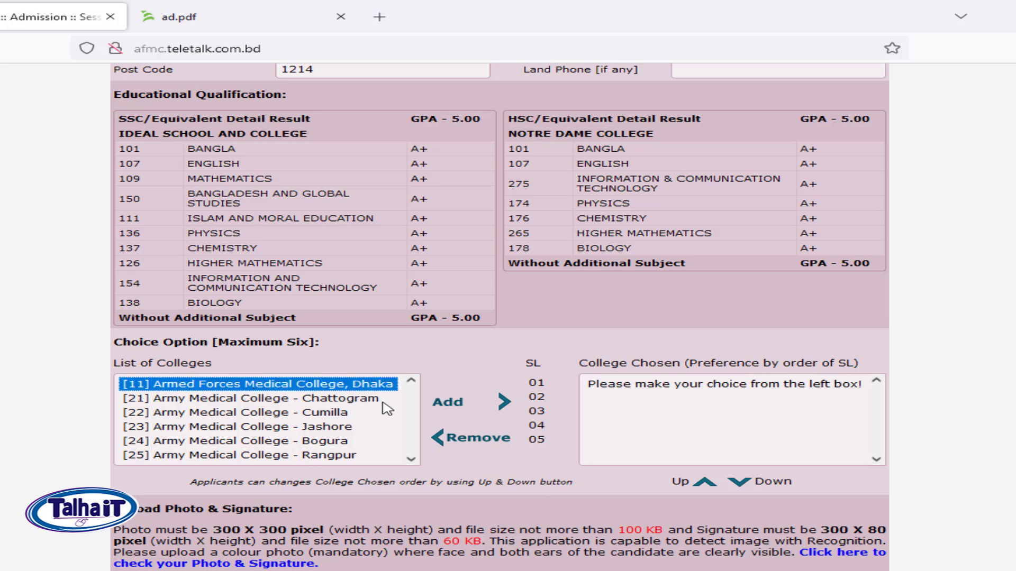
click(451, 404)
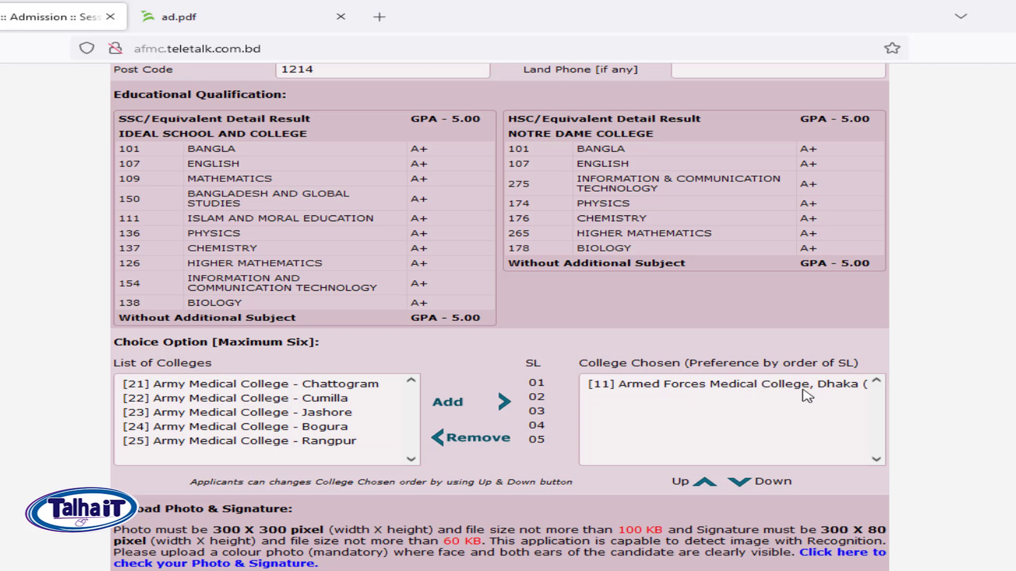
click(313, 398)
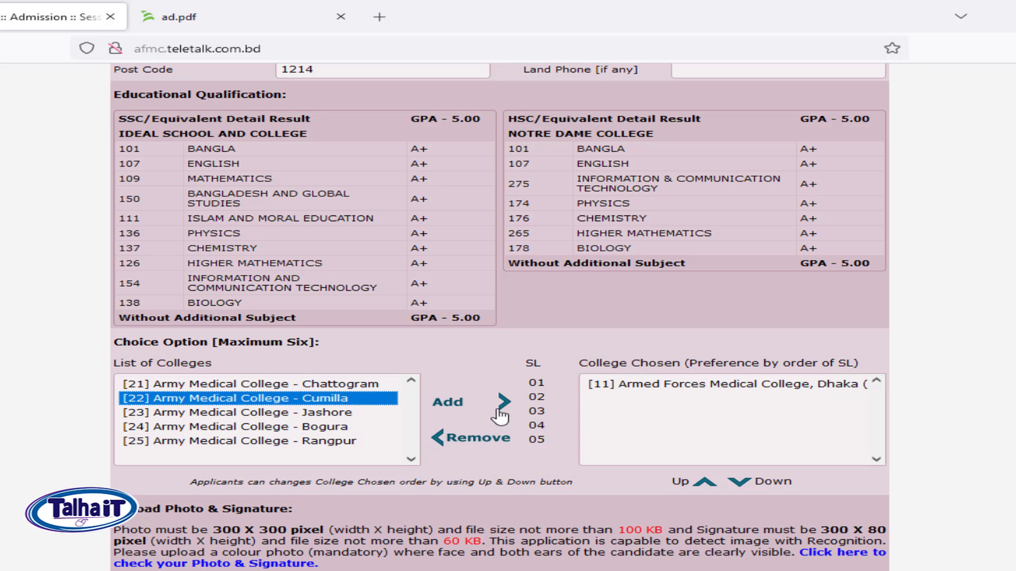
click(453, 405)
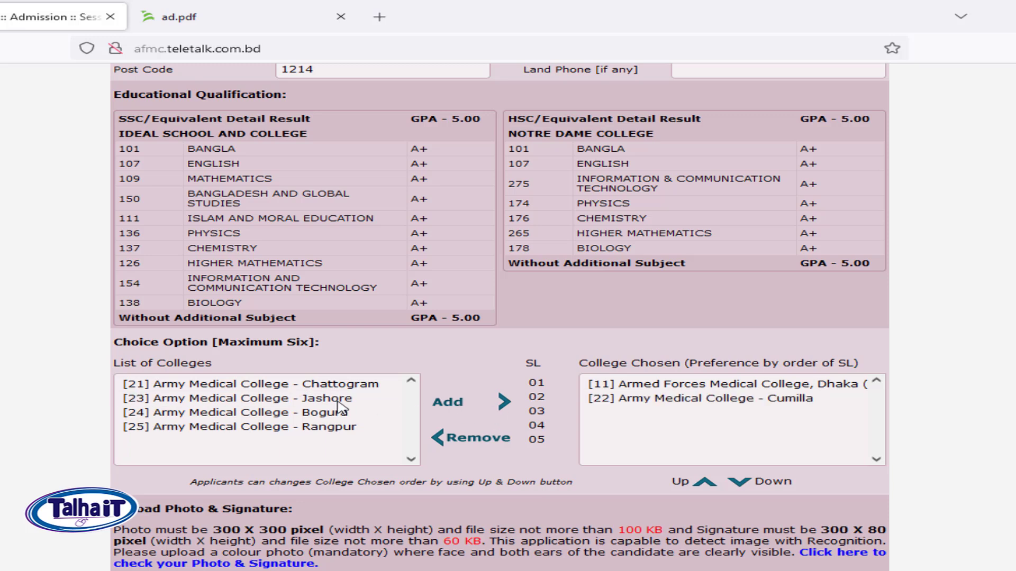
click(734, 405)
click(469, 438)
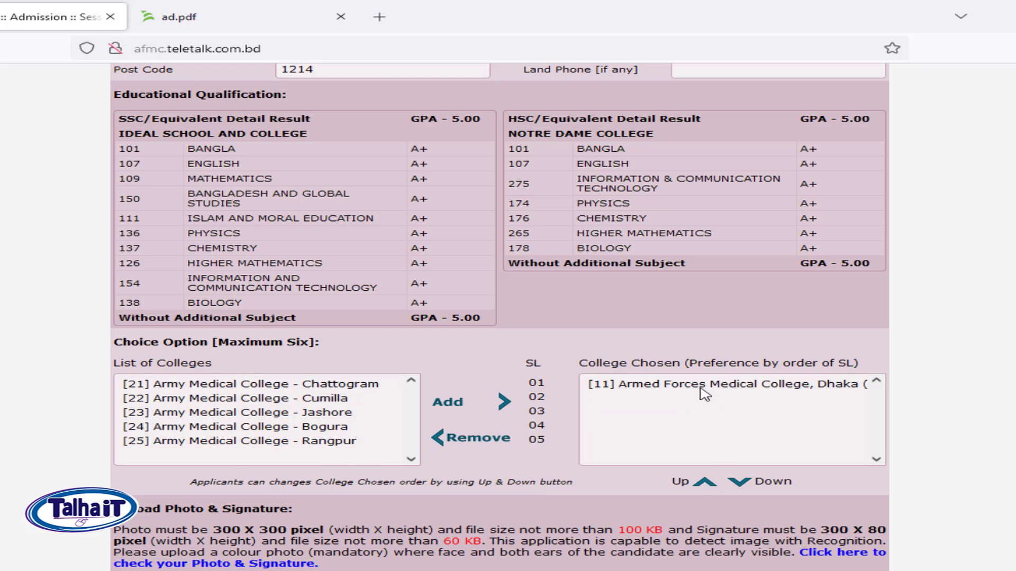
Add Cumilla, Rangpur, Jashore and Bogura, moving Rangpur to third, then Chattogram last.
drag(296, 401, 352, 443)
click(503, 405)
click(738, 442)
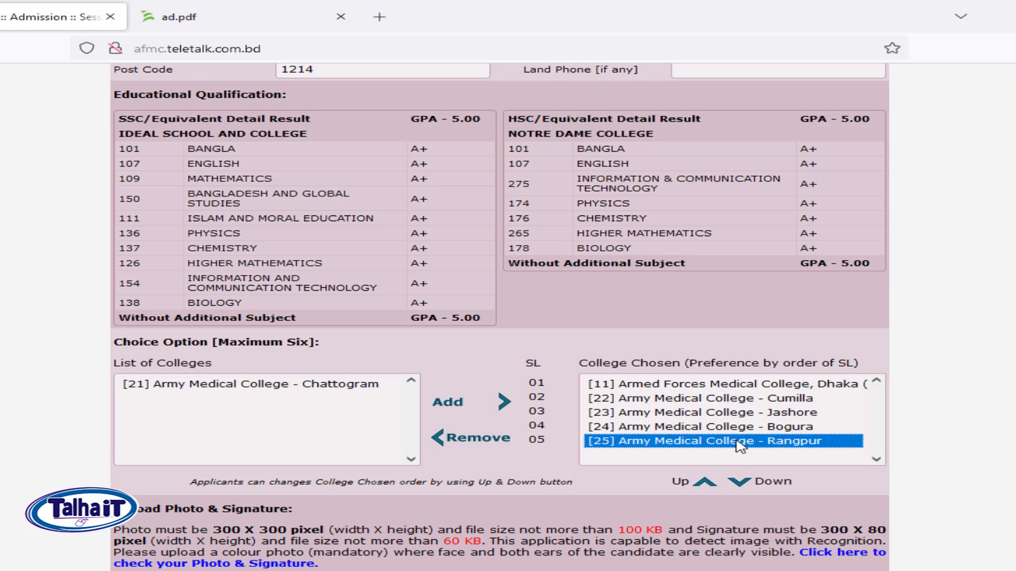
click(705, 484)
click(705, 483)
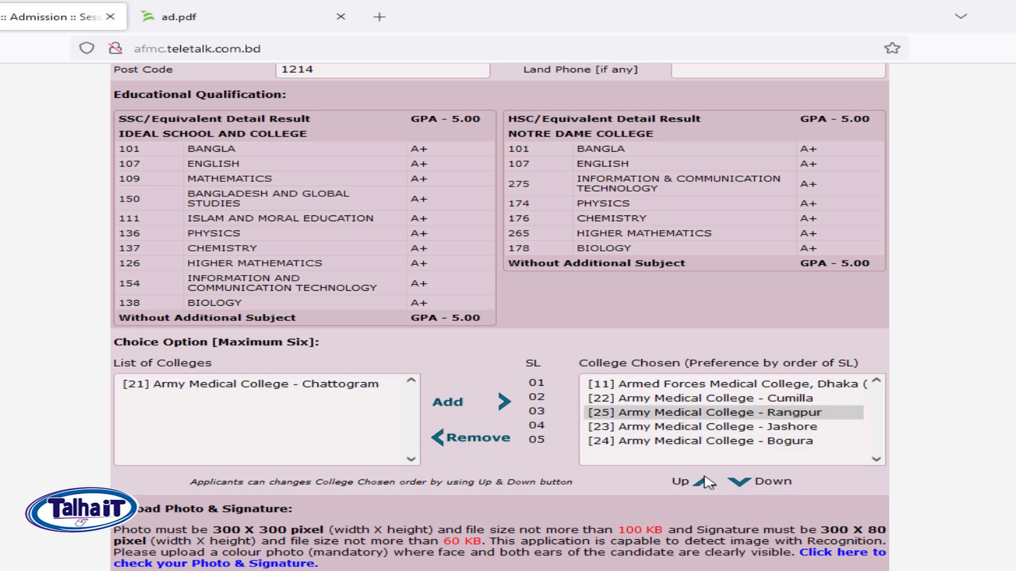
click(323, 390)
click(455, 406)
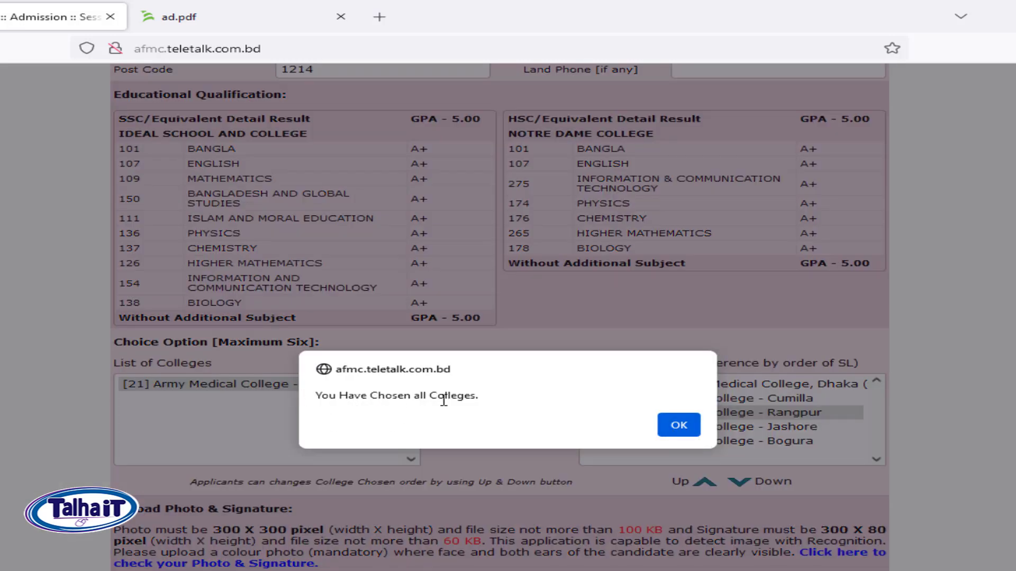
click(685, 429)
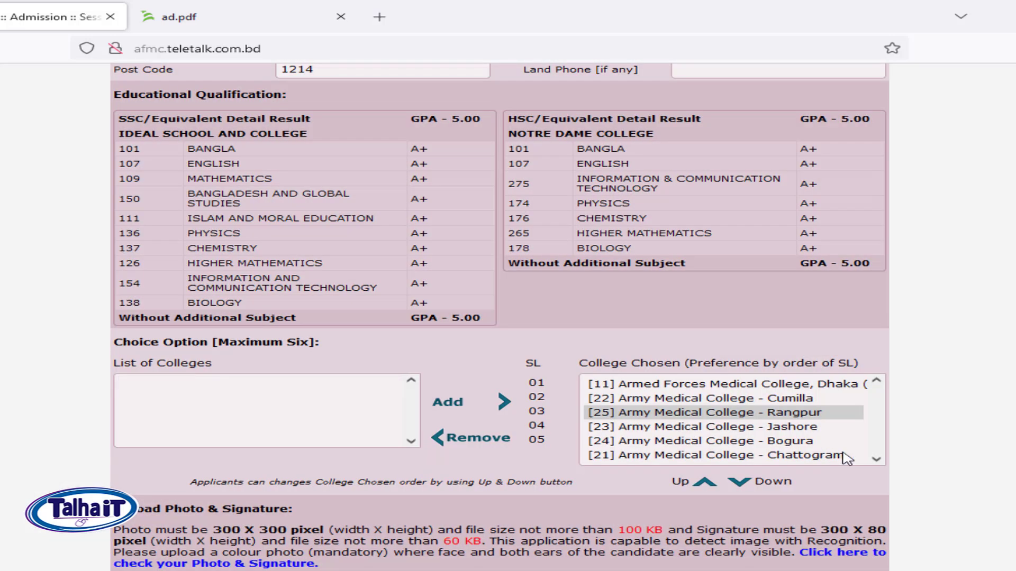
scroll(847, 455, down, 3)
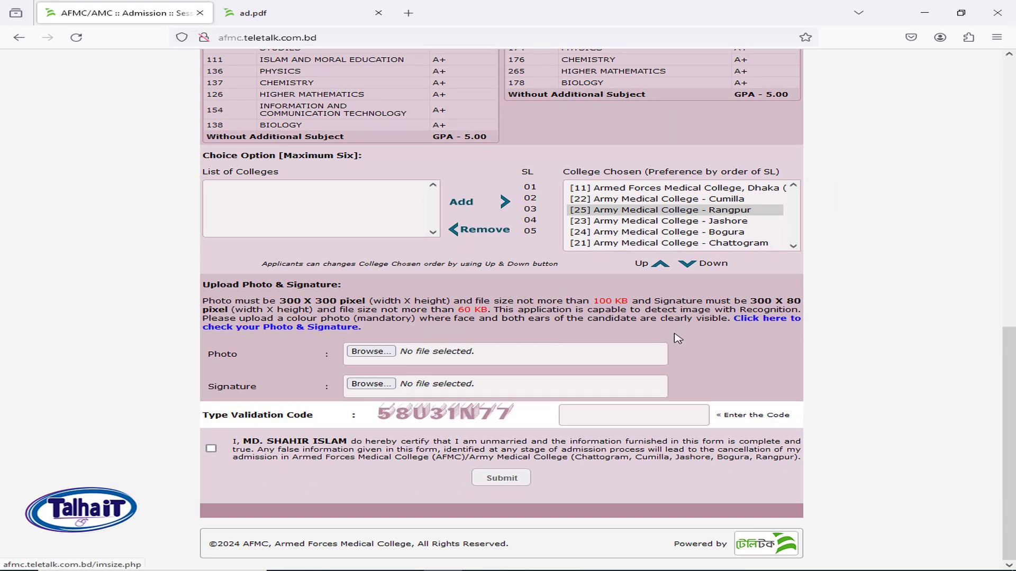
Open the Photo & Signature Validator in a new tab and view its 300×300 and 300×80 samples.
right_click(769, 324)
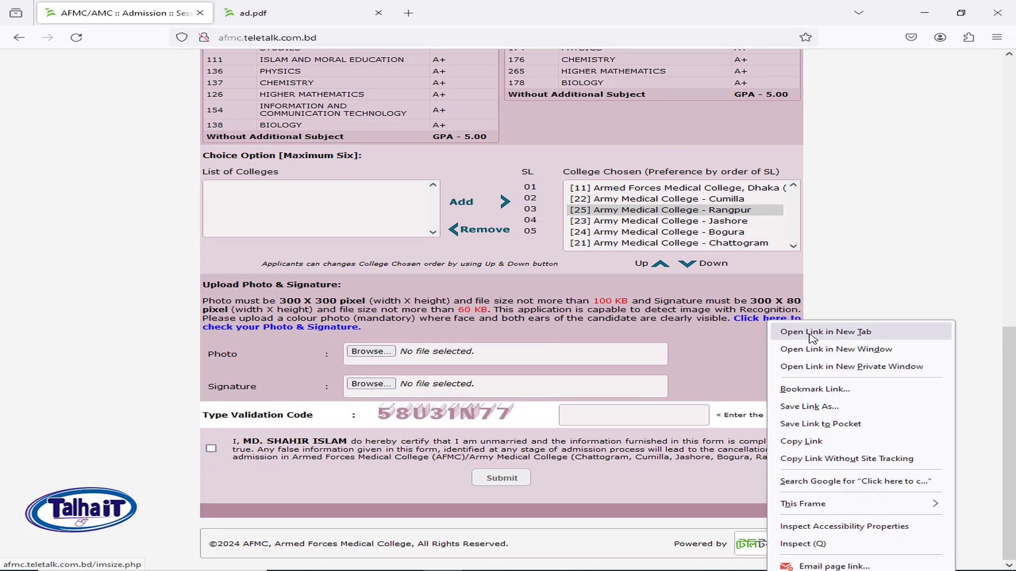
click(813, 332)
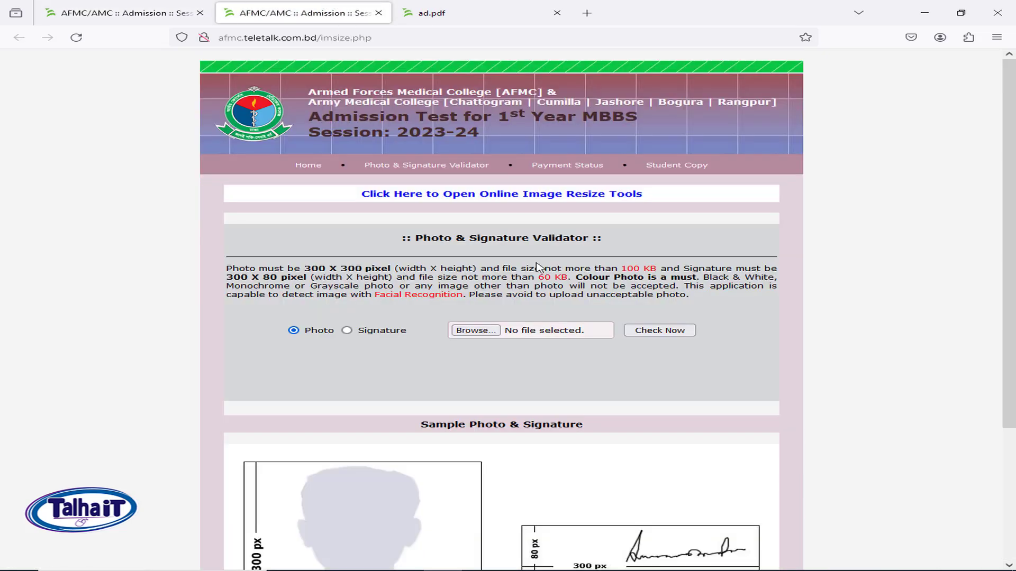
scroll(538, 318, down, 3)
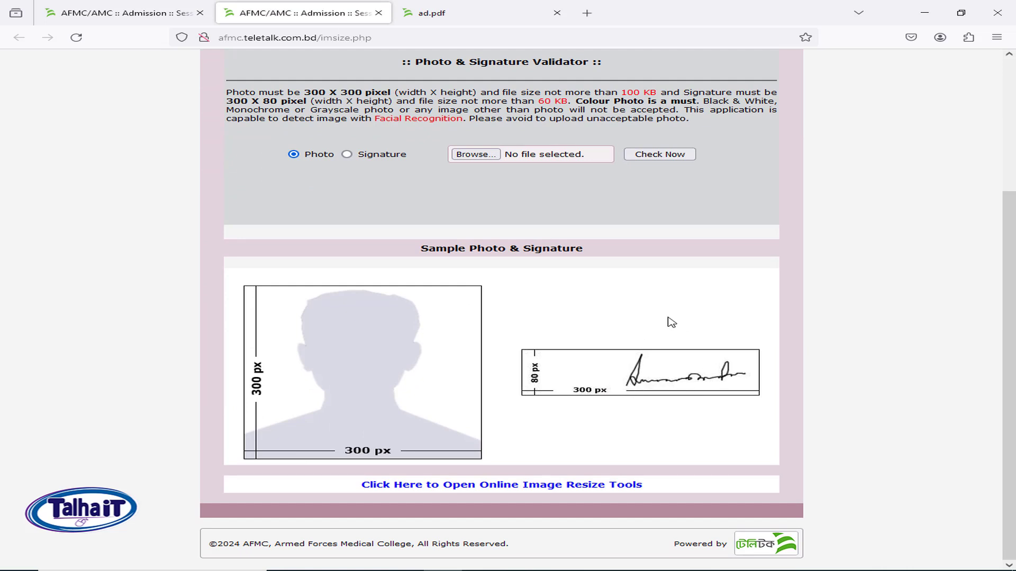
Open the PicResize online image resize tool, then return to the application form.
click(390, 489)
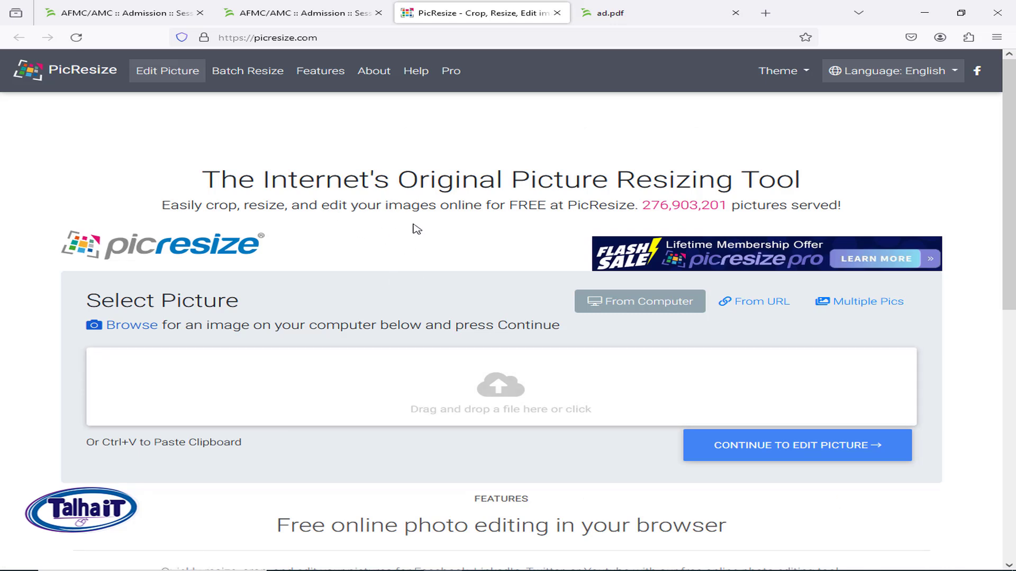
click(135, 11)
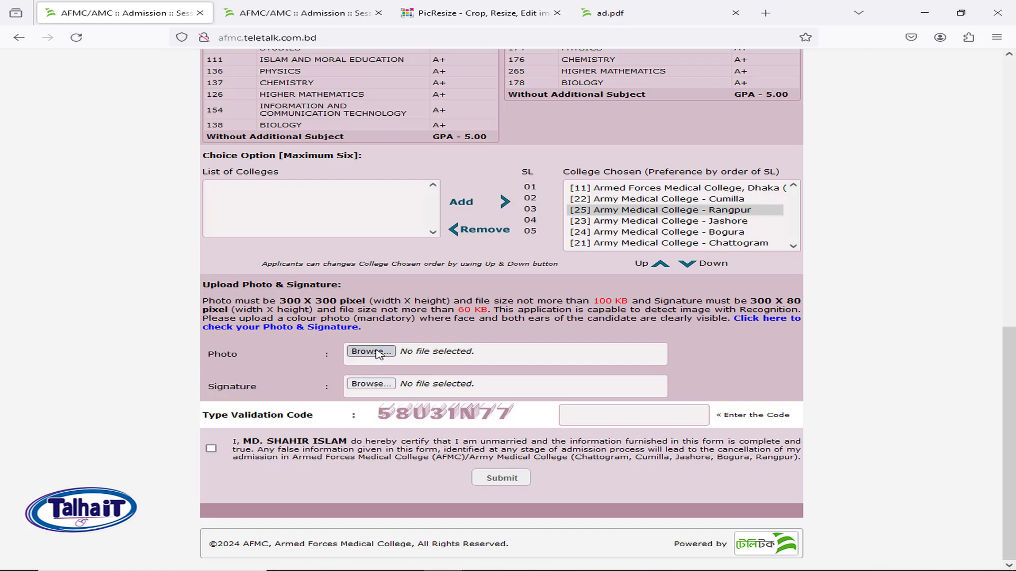
Attach the applicant's portrait photo from the F:\Applicant folder to the Photo field.
click(430, 353)
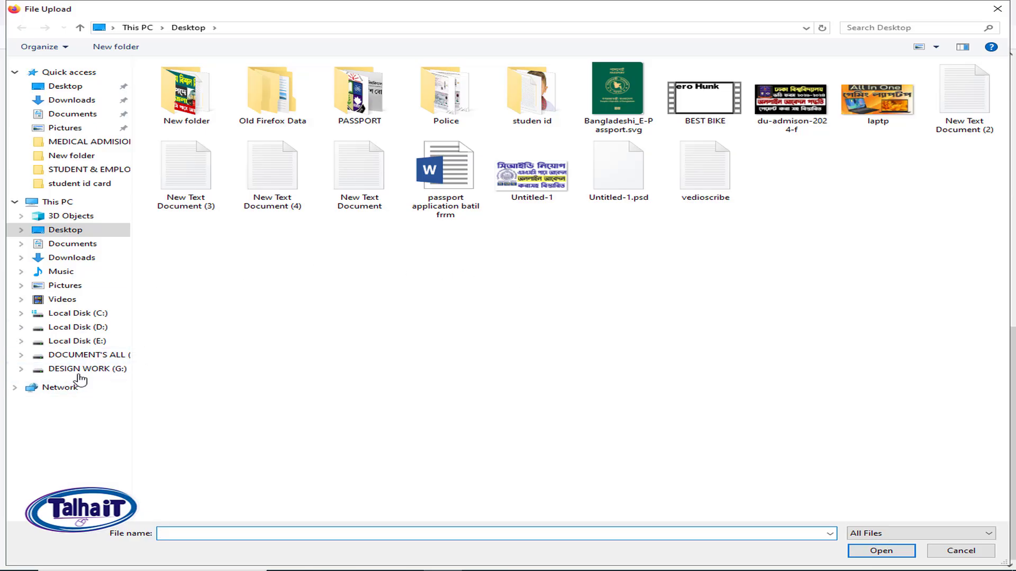
click(88, 360)
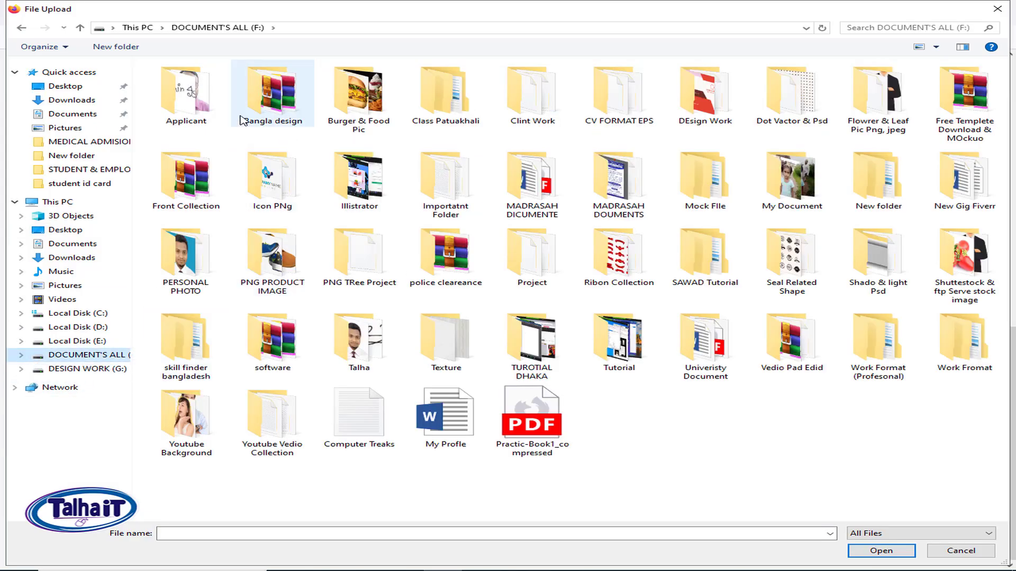
double_click(198, 112)
click(270, 95)
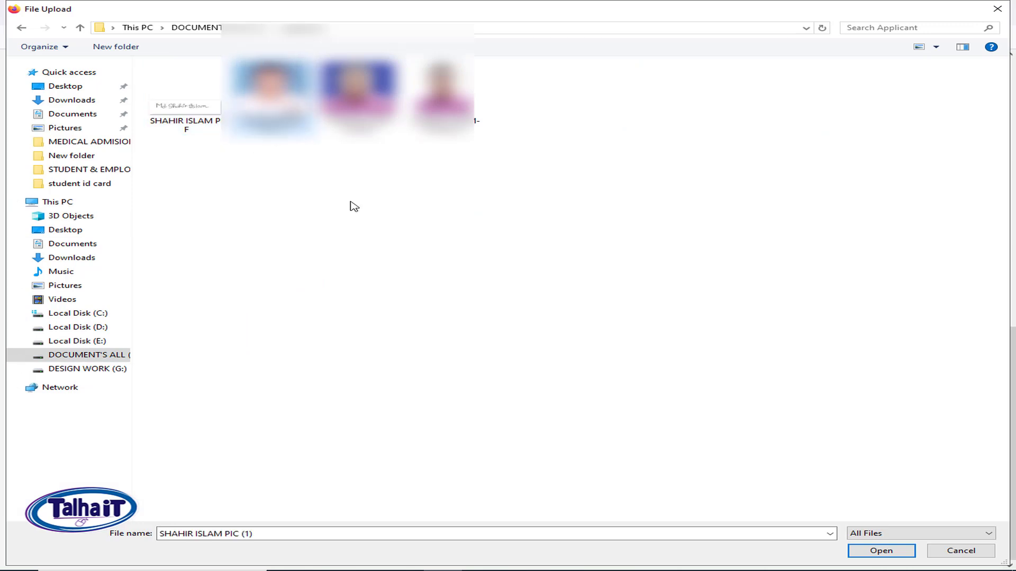
click(881, 550)
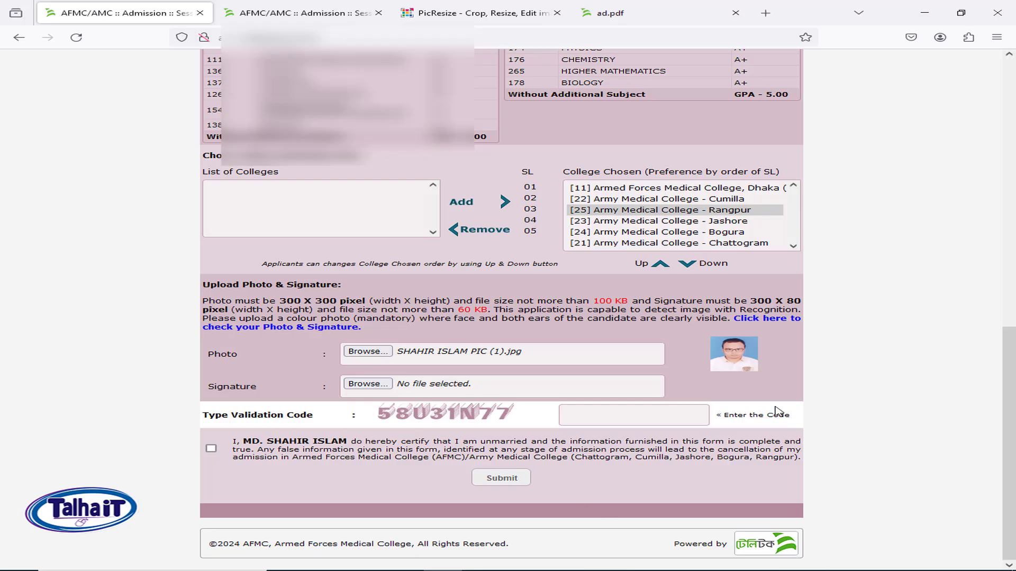
Attach the applicant's signature image to the Signature field.
click(367, 384)
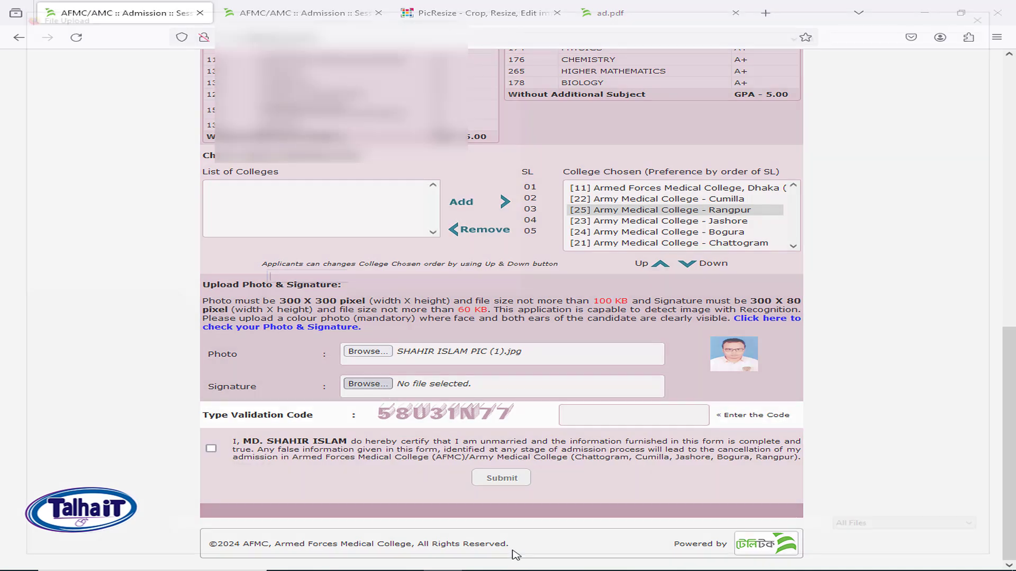
click(197, 103)
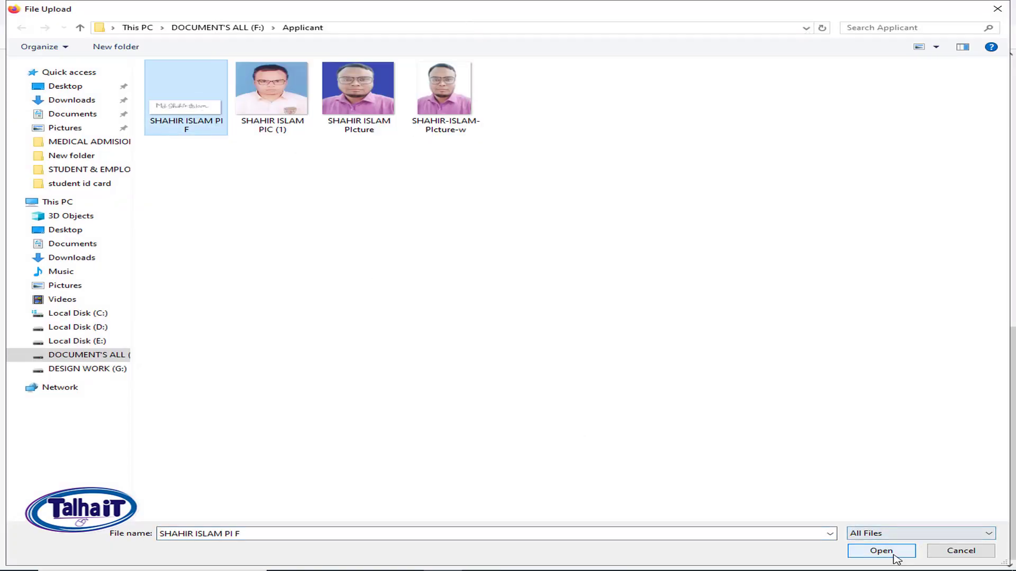
click(894, 551)
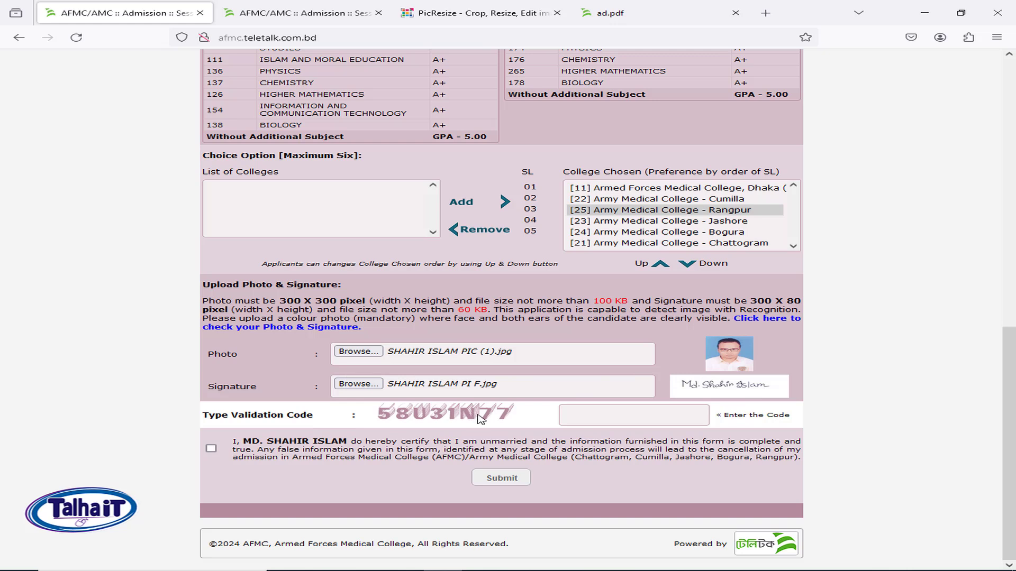
Enter the captcha validation code, accept the applicant declaration, and submit the application.
drag(492, 419, 434, 415)
text(58U31N77)
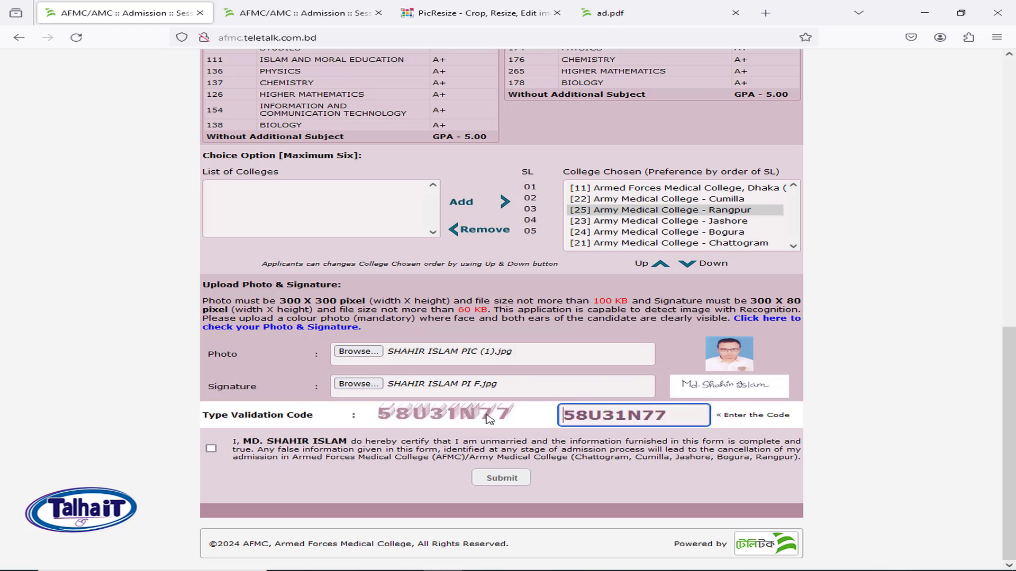
click(211, 450)
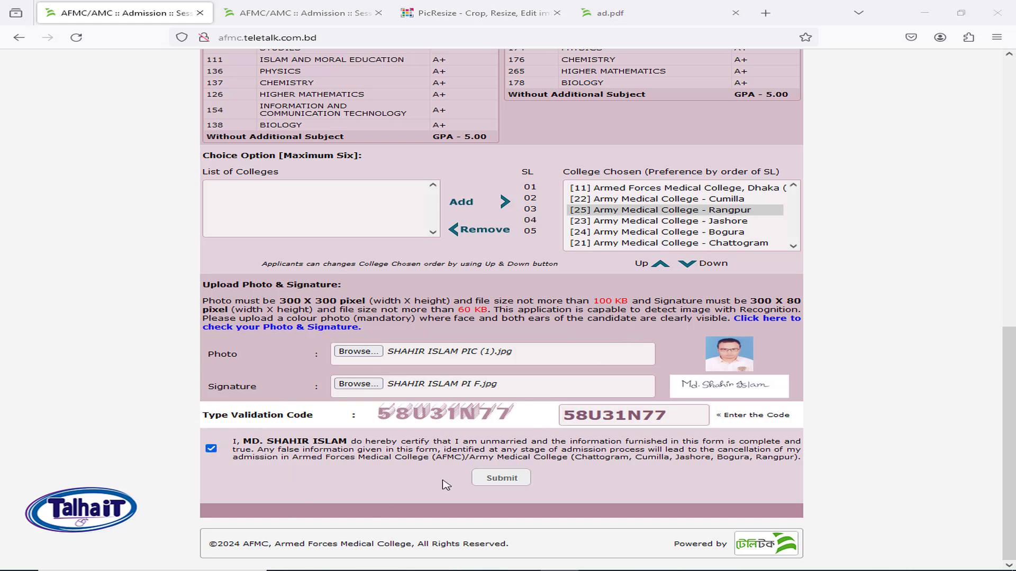
click(512, 482)
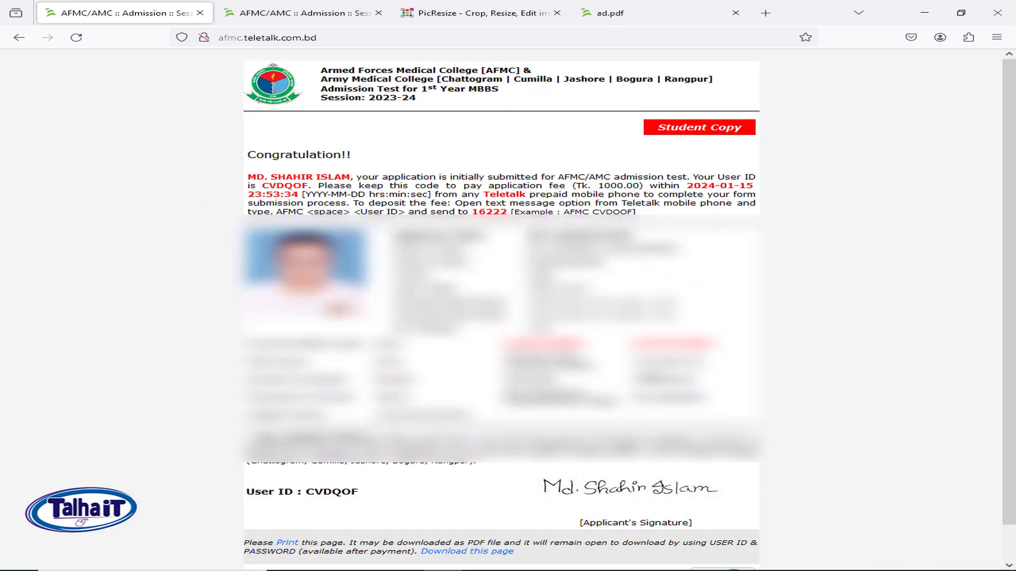
Highlight the fee payment instructions and download the confirmation page as a PDF.
drag(255, 176, 647, 213)
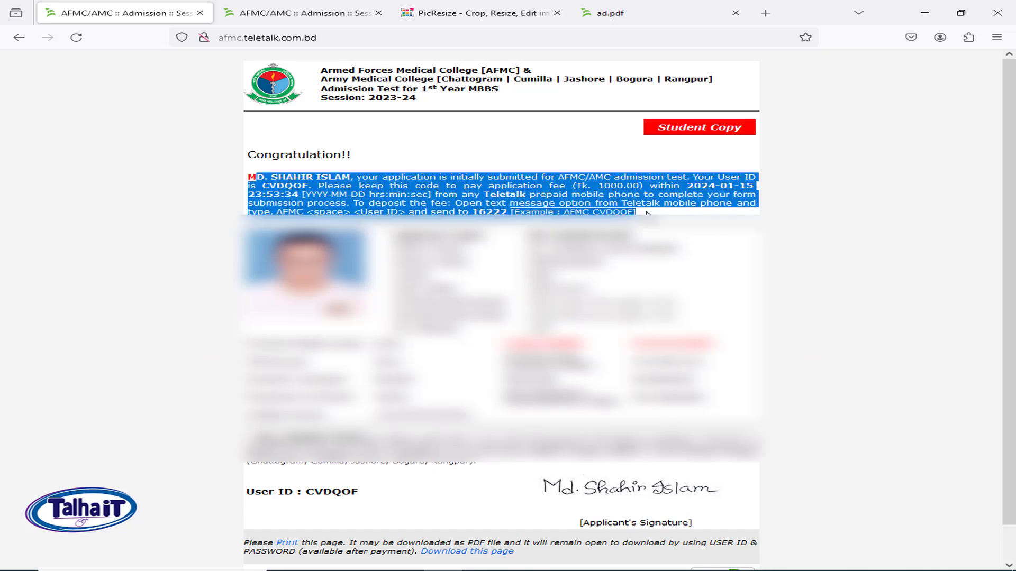
click(619, 212)
drag(391, 186, 635, 212)
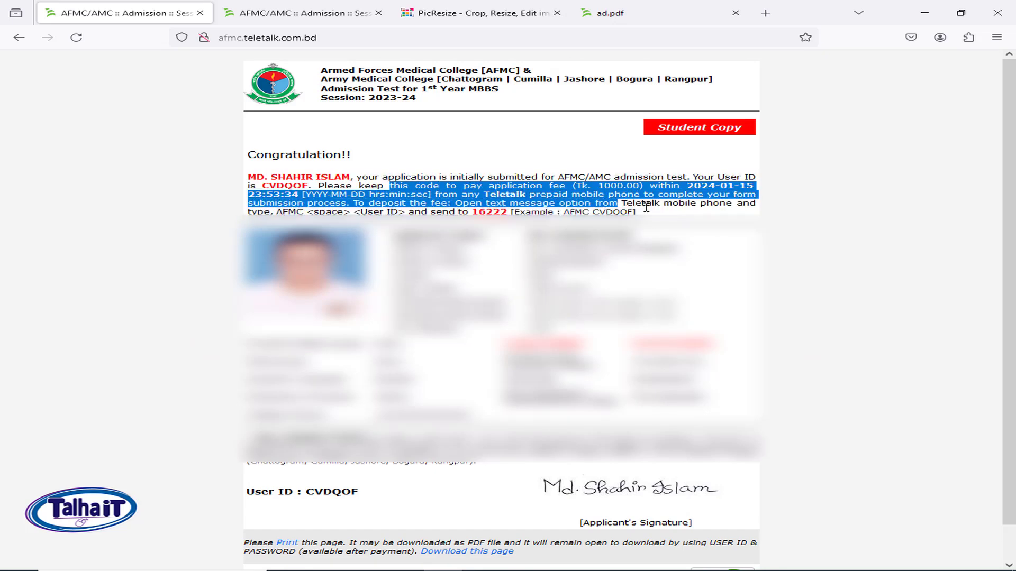
scroll(772, 341, down, 1)
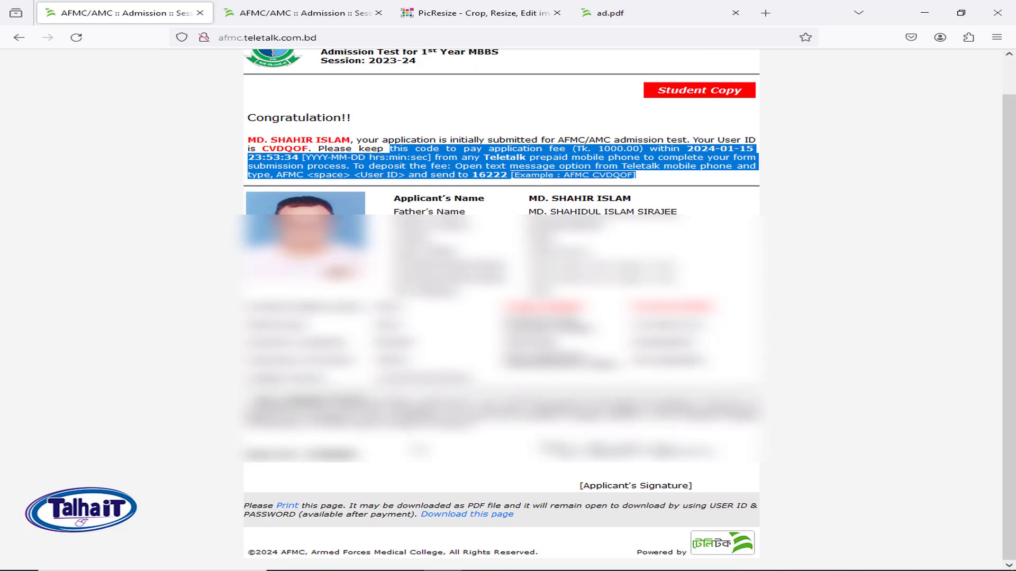
click(497, 517)
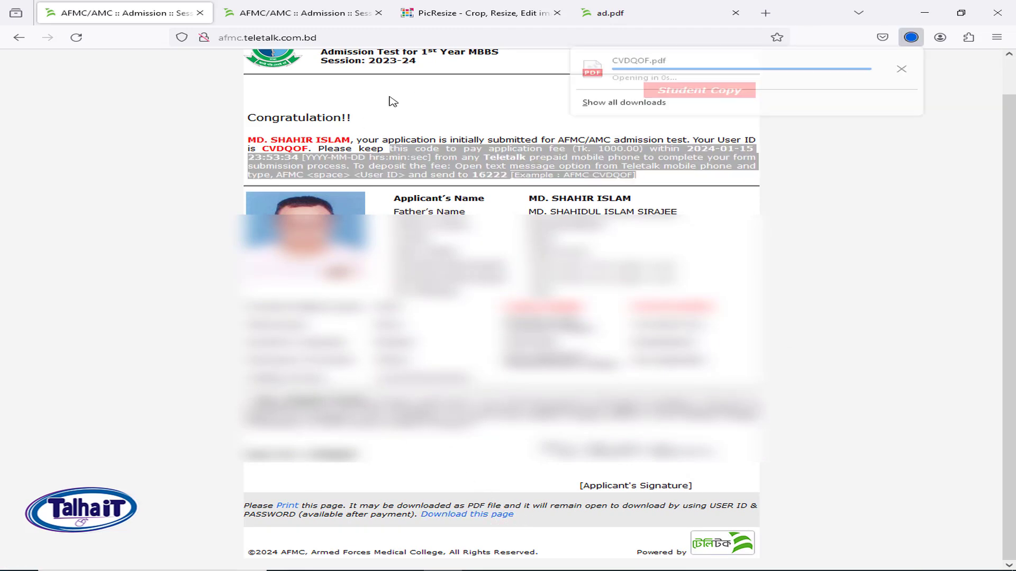
In the third tab, remove imsize.php from the address to load the admission portal home page.
click(474, 17)
drag(371, 38, 315, 40)
key(BackSpace)
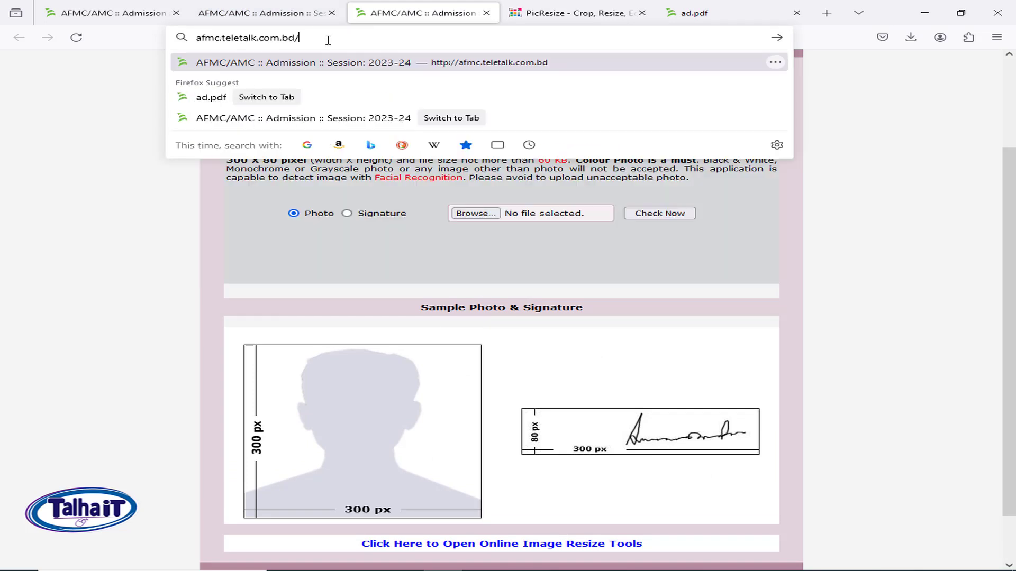
key(Return)
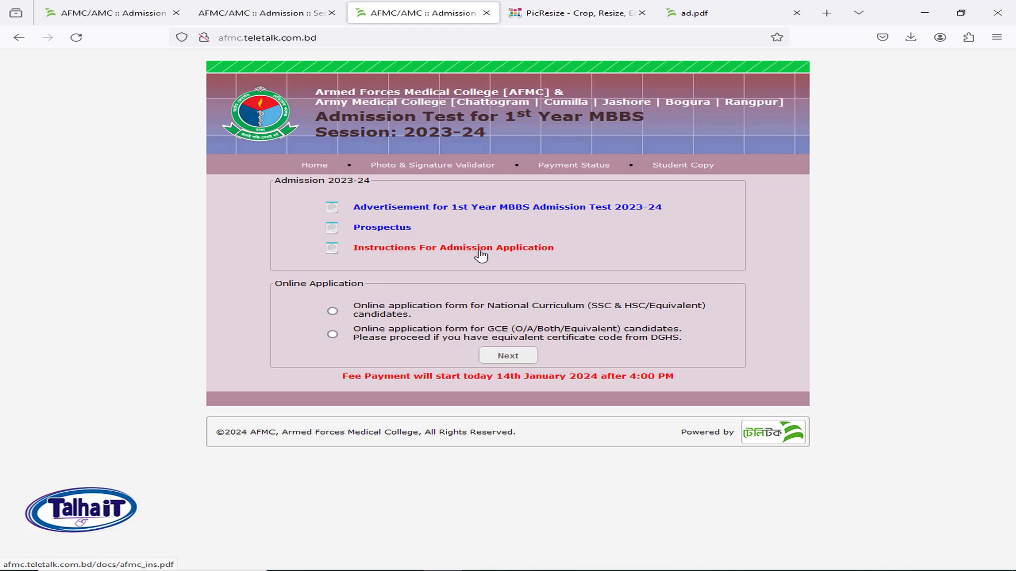
Open the Instructions For Admission Application PDF and highlight exam-centre table rows, including code ১১১.
click(479, 249)
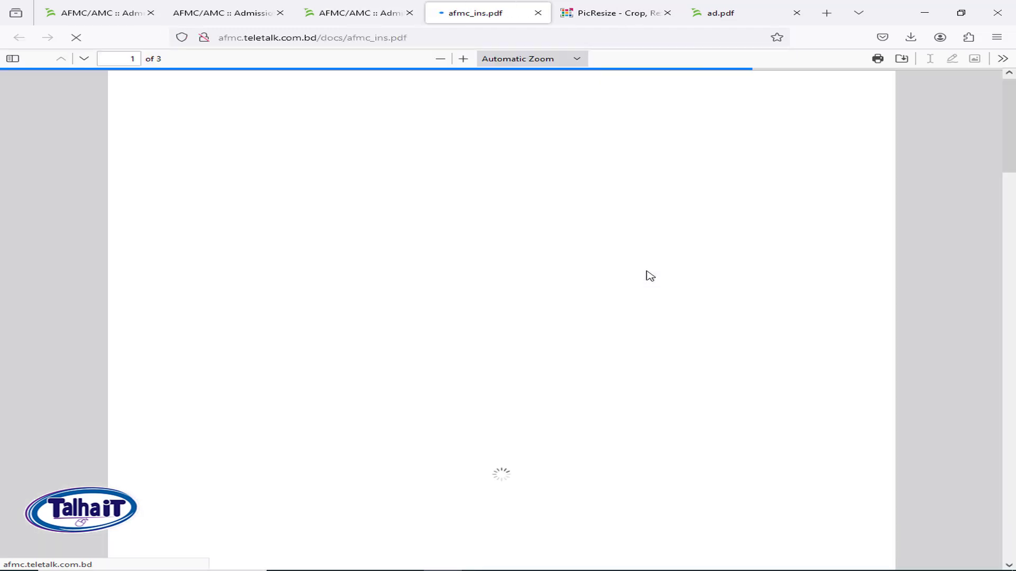
scroll(648, 273, down, 2)
scroll(648, 271, down, 15)
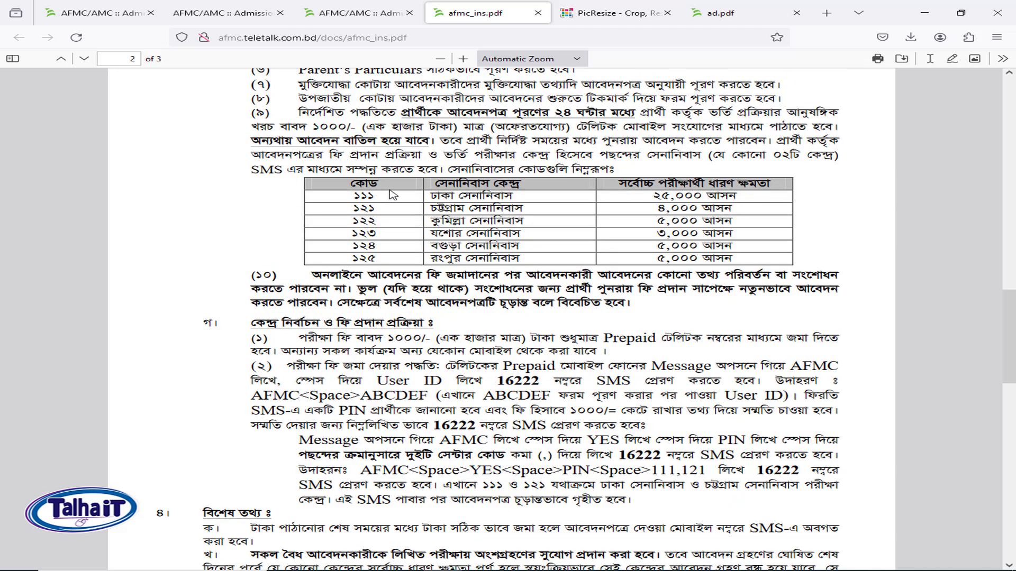
drag(364, 188, 635, 259)
click(623, 251)
drag(706, 197, 597, 258)
click(497, 246)
drag(370, 196, 381, 241)
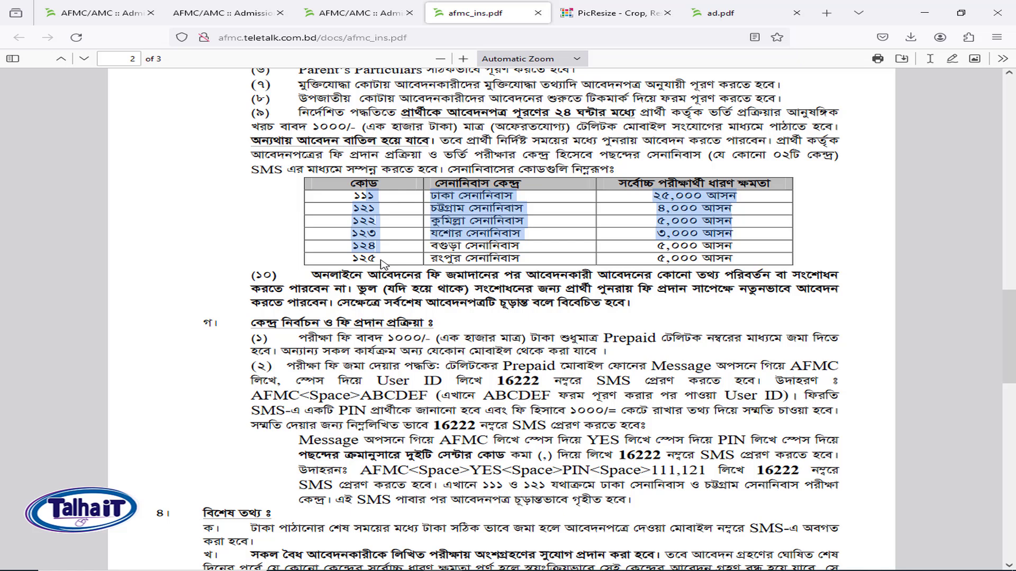
click(379, 261)
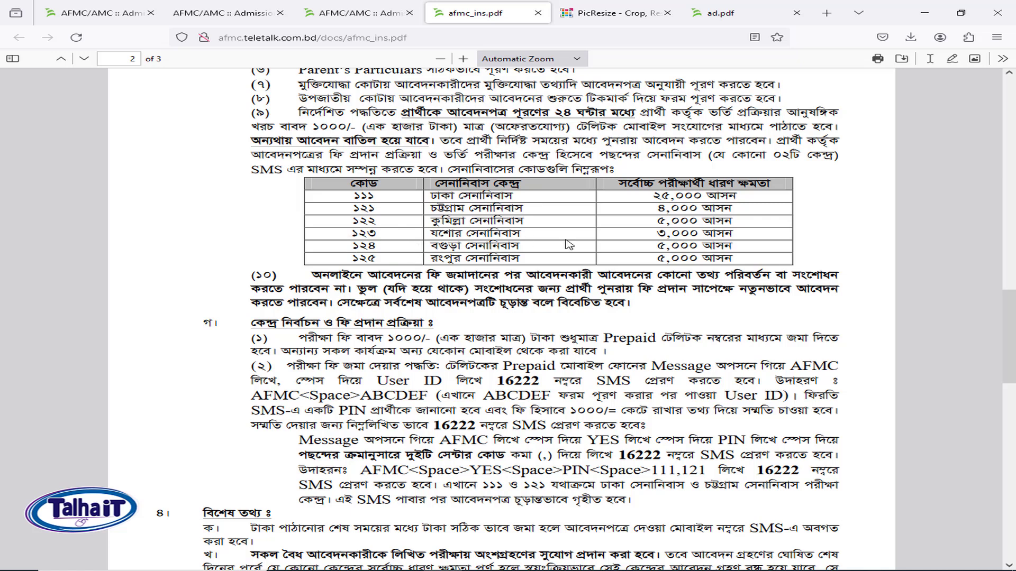
Highlight the centre-code SMS example and the explanation of codes ১১১ and ১২১ on page 2.
scroll(450, 372, down, 1)
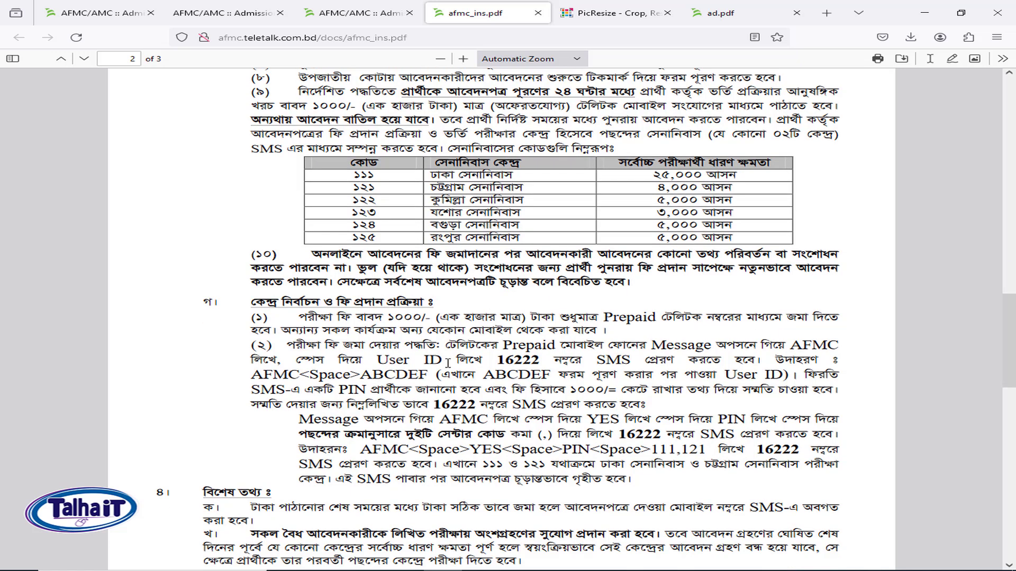
drag(448, 377, 505, 412)
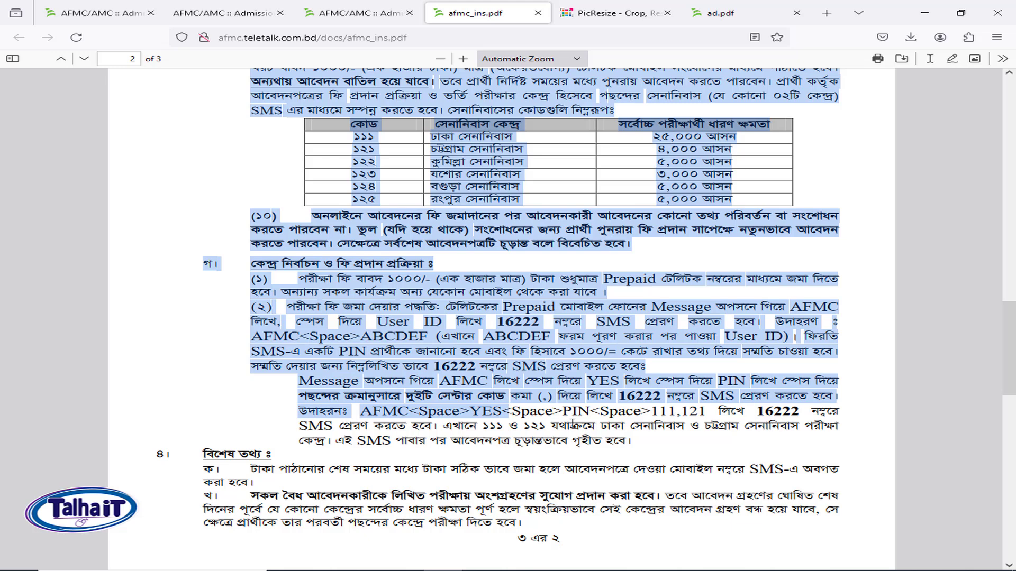
drag(633, 447, 420, 398)
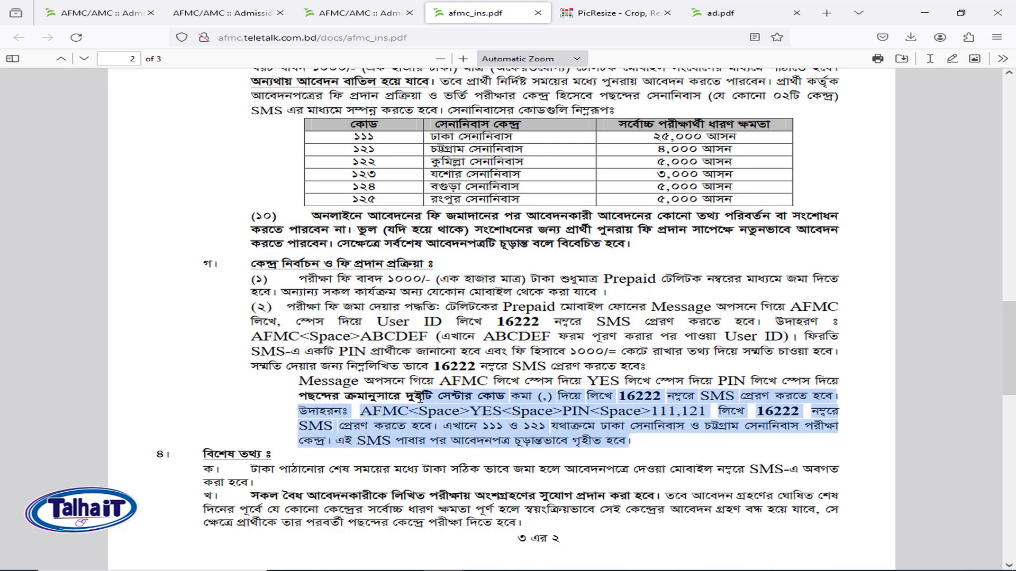
click(634, 429)
drag(451, 430, 572, 430)
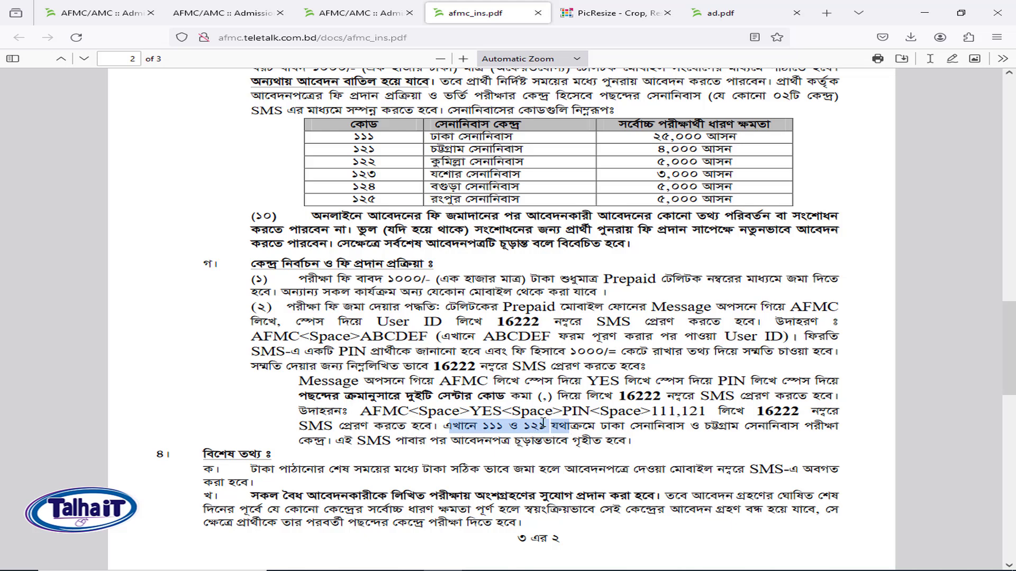
scroll(539, 418, down, 2)
click(631, 382)
drag(631, 382, 251, 276)
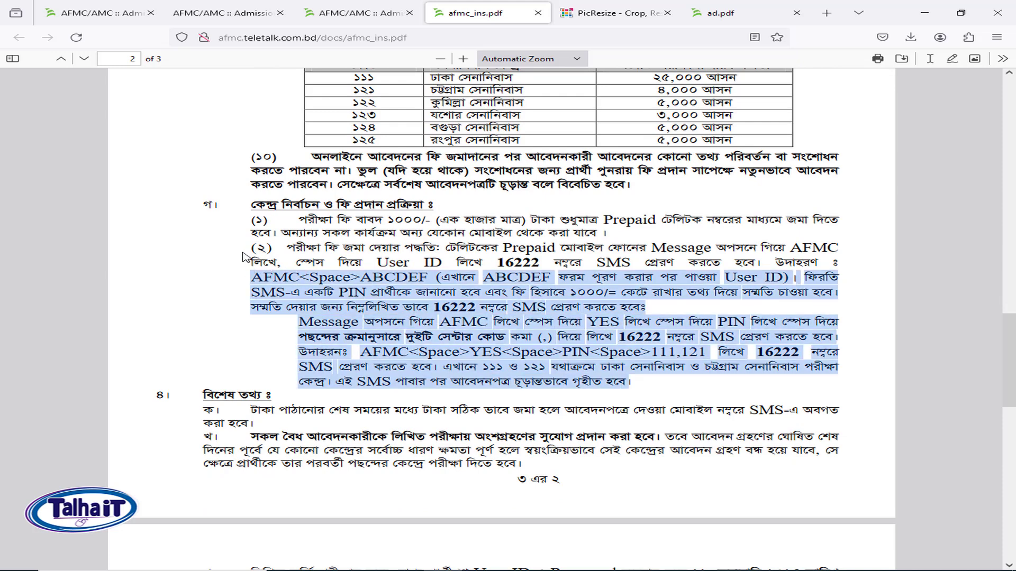